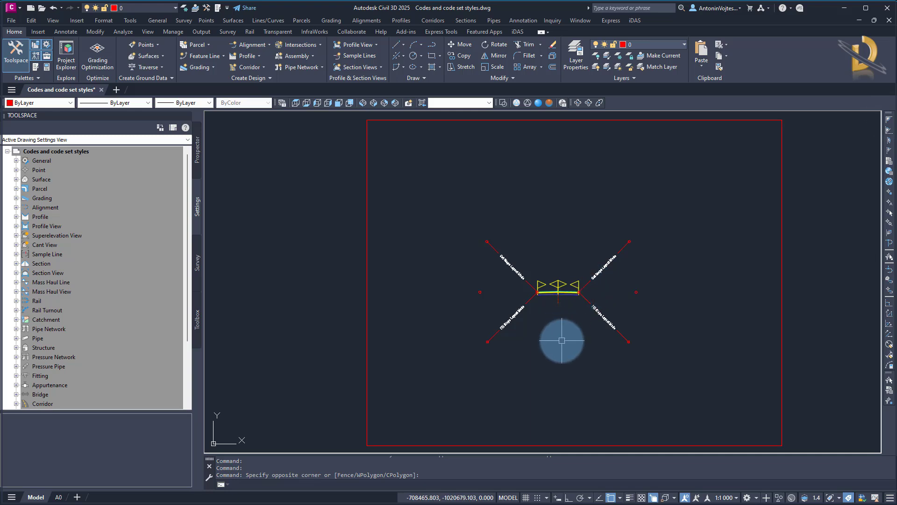
Step: Open the properties of the Road assembly and display its codes
{"action": "scroll", "coordinate": [528, 304], "scroll_direction": "up", "scroll_amount": 6}
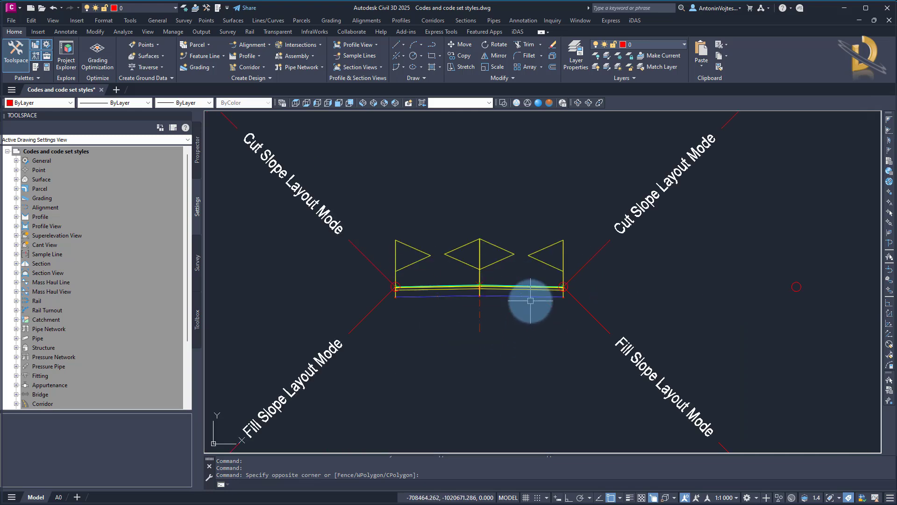
{"action": "left_click", "coordinate": [502, 346]}
{"action": "left_click", "coordinate": [450, 320]}
{"action": "right_click", "coordinate": [453, 321]}
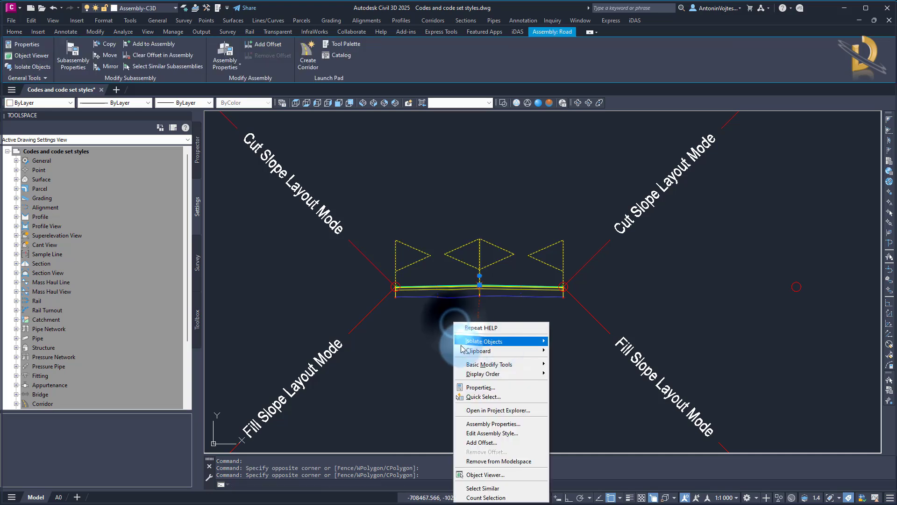
{"action": "left_click", "coordinate": [490, 424]}
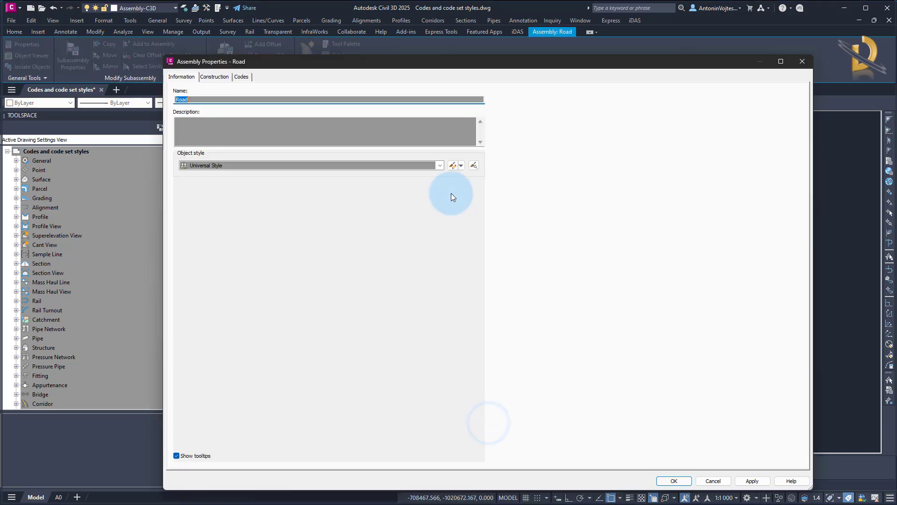
{"action": "left_click", "coordinate": [242, 78]}
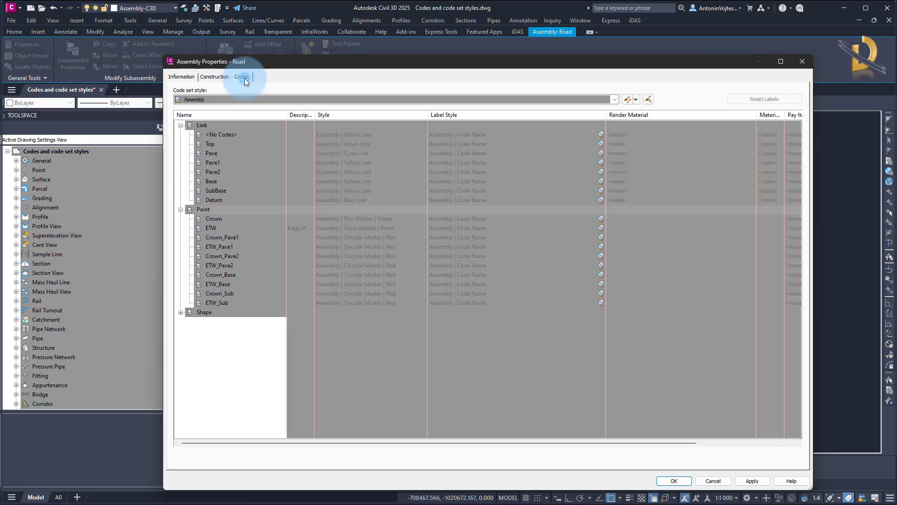
Step: Review the code set styles, Shape codes and style editing options available for the Road assembly, and close its properties without changes
{"action": "left_click", "coordinate": [207, 100]}
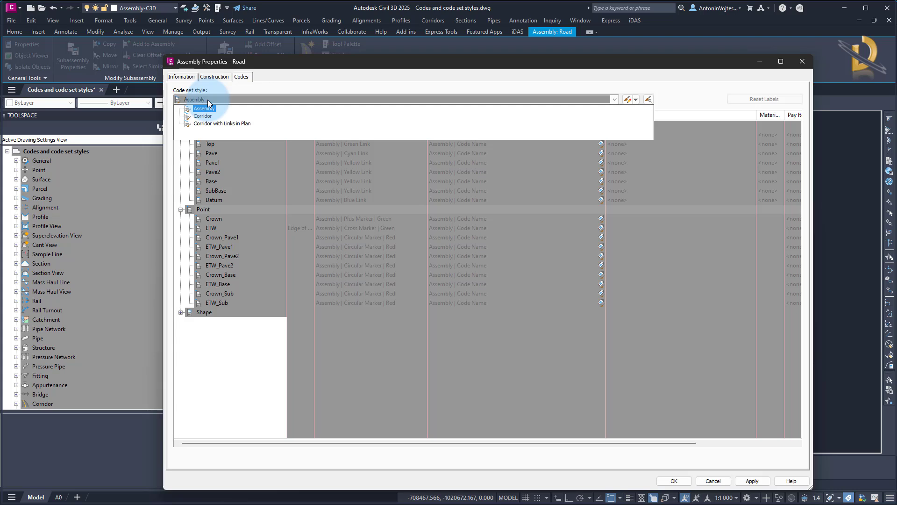
{"action": "left_click", "coordinate": [208, 100]}
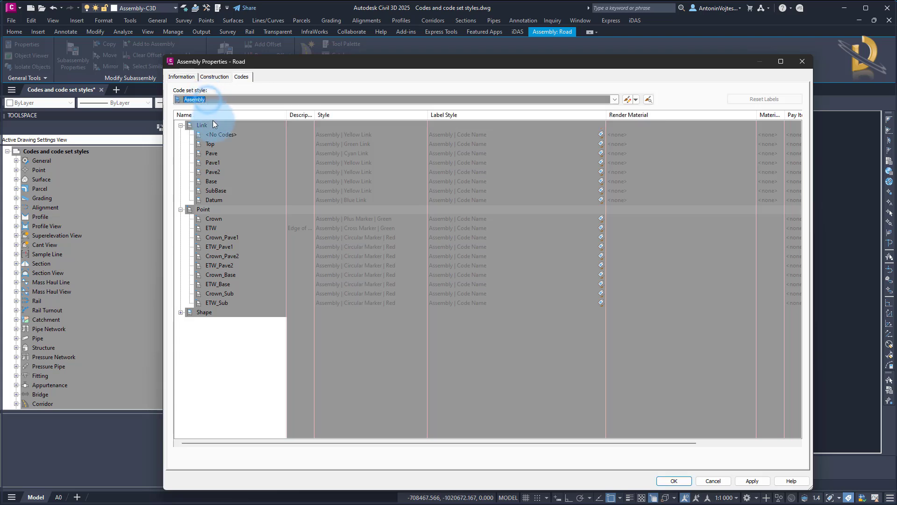
{"action": "left_click", "coordinate": [180, 313]}
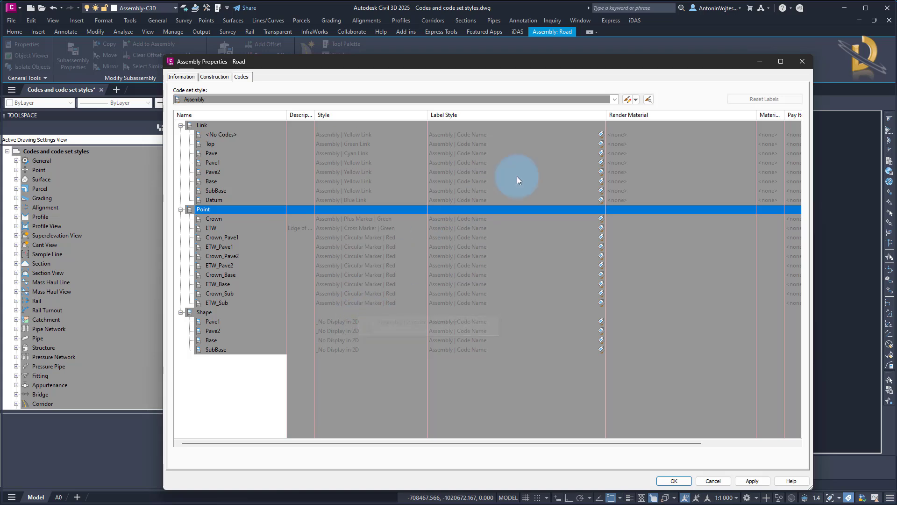
{"action": "left_click", "coordinate": [636, 99]}
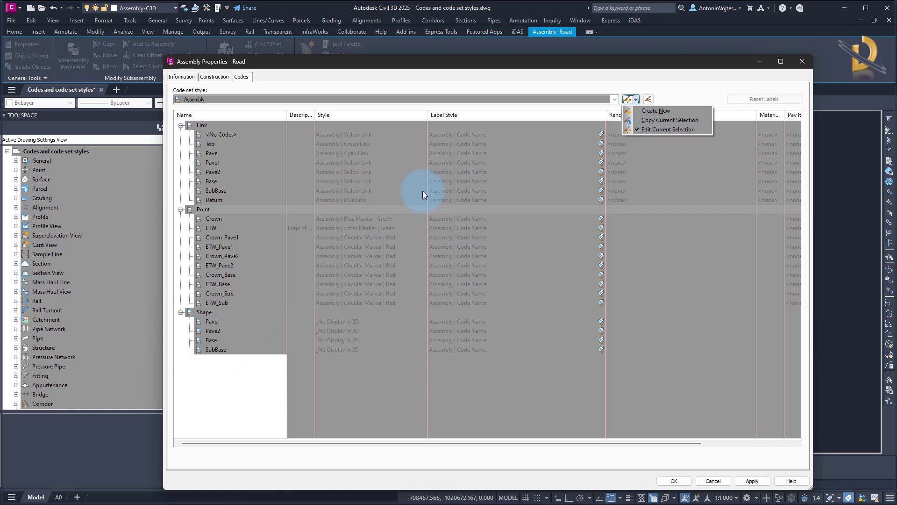
{"action": "left_click", "coordinate": [444, 68]}
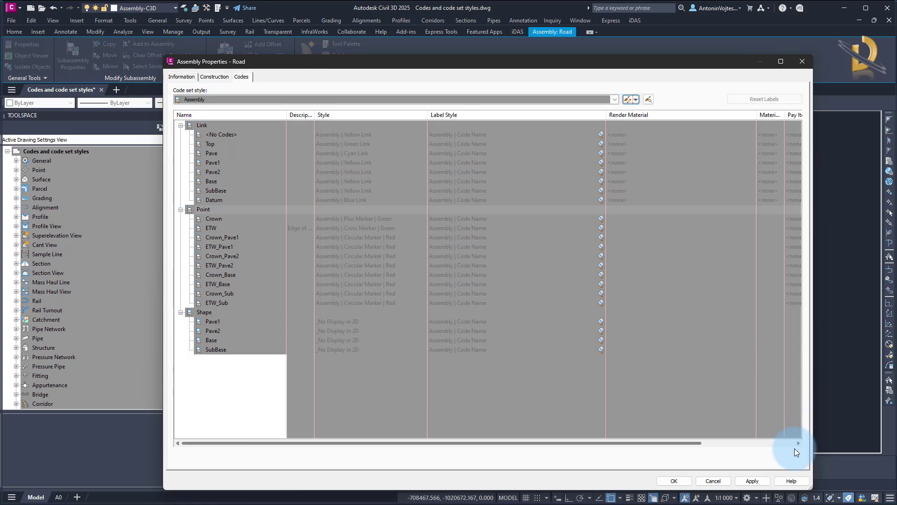
{"action": "left_click", "coordinate": [708, 482]}
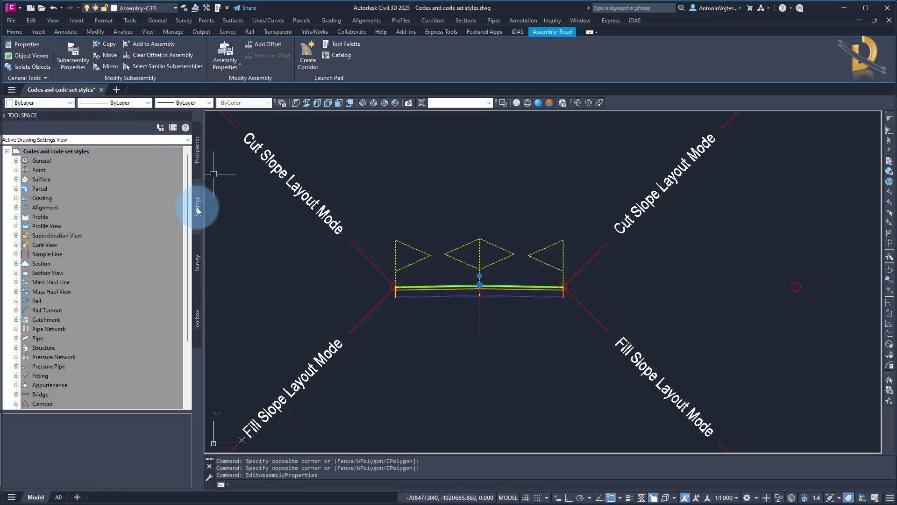
Step: Open the Assembly code set style from the general multipurpose styles for editing and display its codes
{"action": "left_click", "coordinate": [16, 160]}
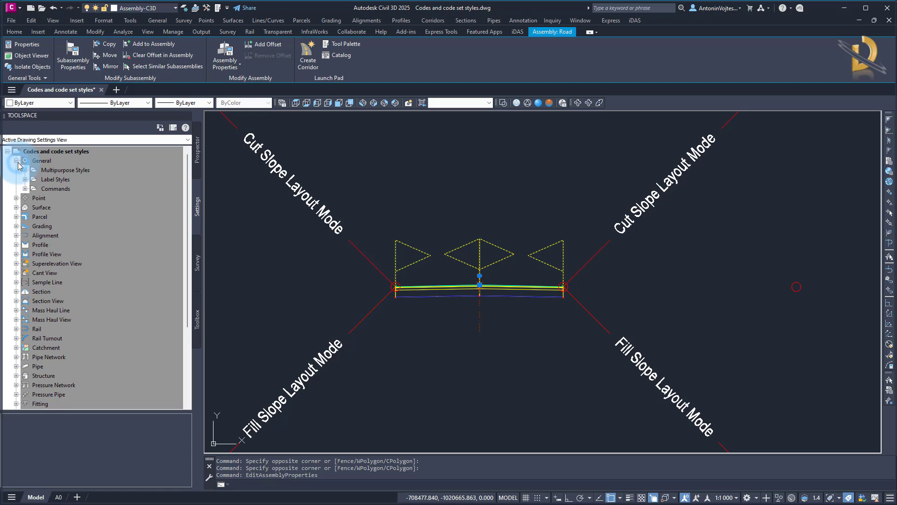
{"action": "left_click", "coordinate": [25, 169]}
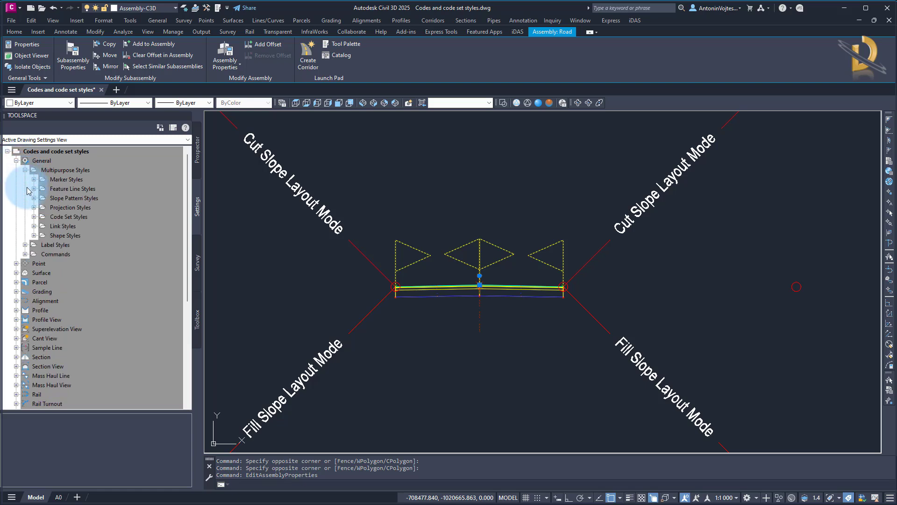
{"action": "left_click", "coordinate": [34, 217]}
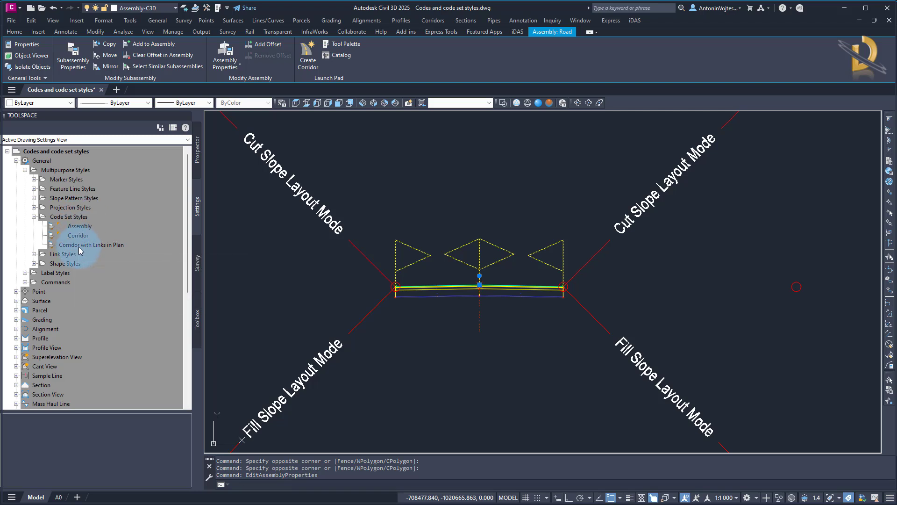
{"action": "left_click", "coordinate": [95, 226]}
{"action": "right_click", "coordinate": [100, 226]}
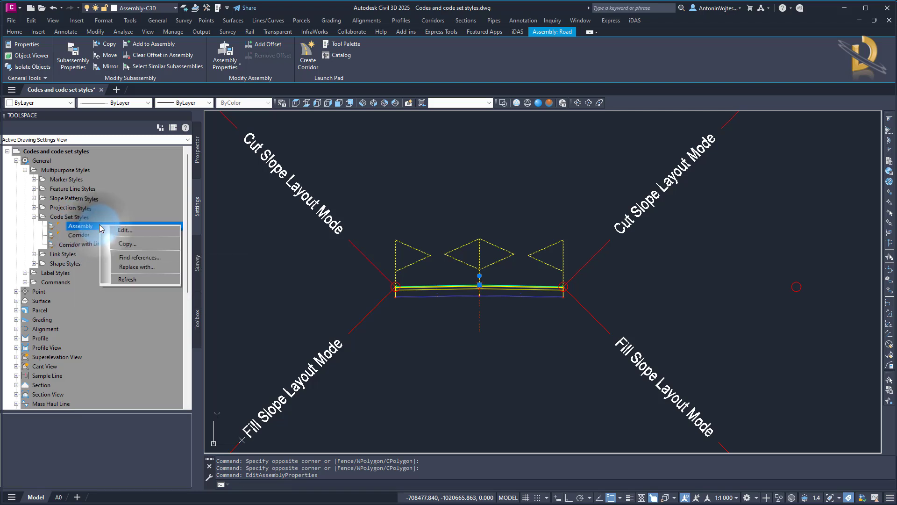
{"action": "left_click", "coordinate": [140, 231]}
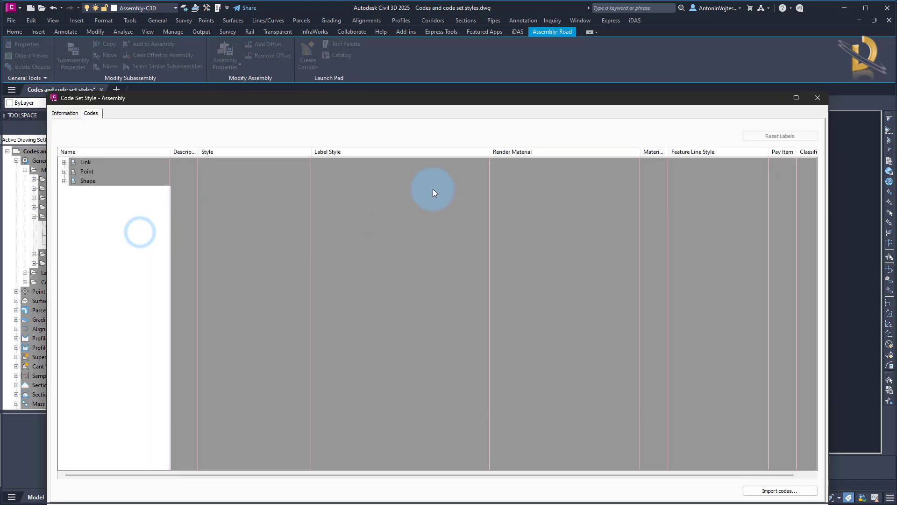
{"action": "left_click_drag", "start_coordinate": [329, 100], "coordinate": [336, 65]}
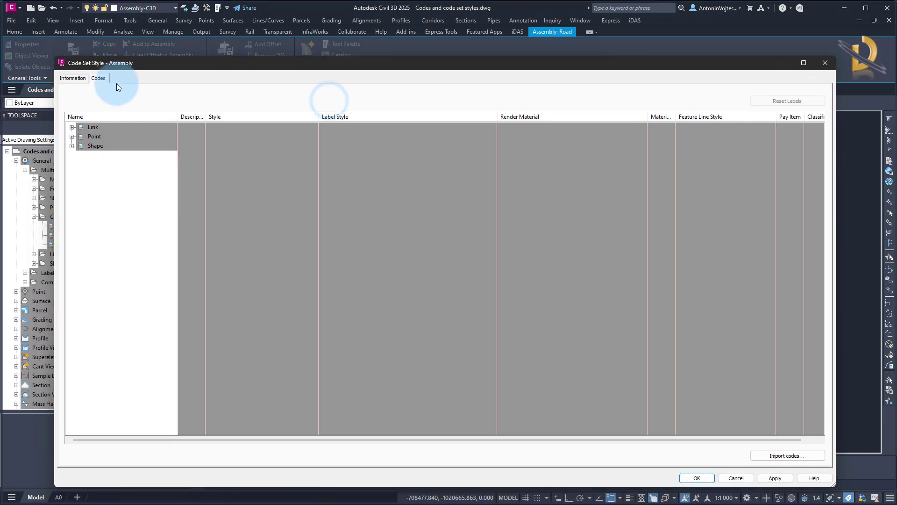
{"action": "left_click", "coordinate": [91, 113]}
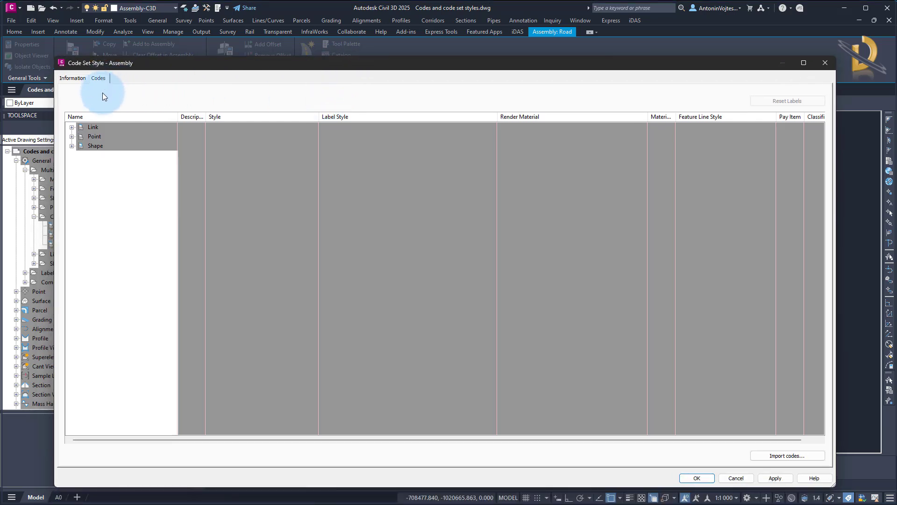
Step: Review the Link, Point and Shape codes of the Assembly code set style and close it without changes
{"action": "left_click", "coordinate": [71, 127]}
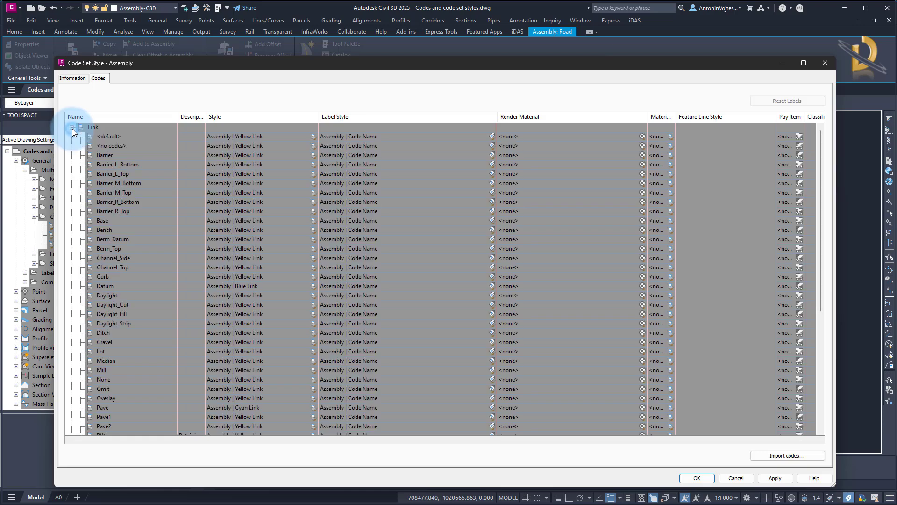
{"action": "scroll", "coordinate": [106, 336], "scroll_direction": "down", "scroll_amount": 7}
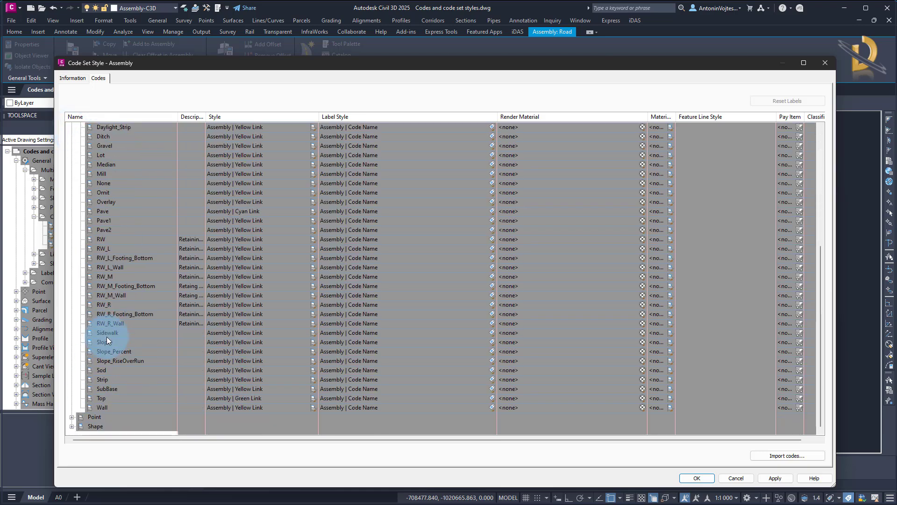
{"action": "left_click", "coordinate": [72, 417]}
{"action": "scroll", "coordinate": [108, 393], "scroll_direction": "down", "scroll_amount": 10}
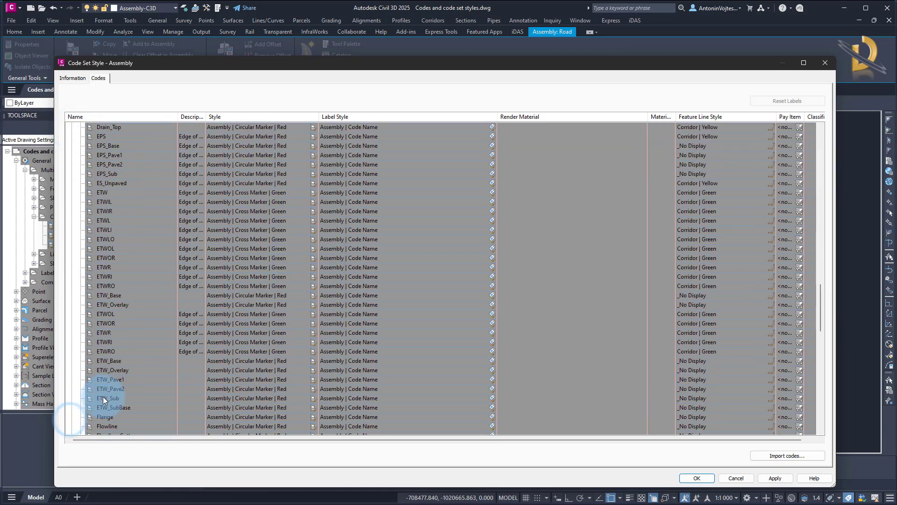
{"action": "left_click", "coordinate": [72, 425]}
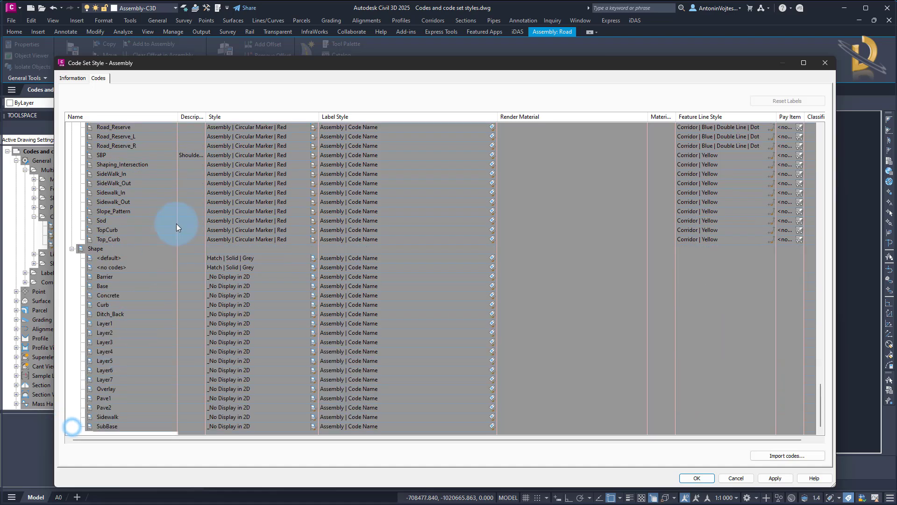
{"action": "scroll", "coordinate": [177, 226], "scroll_direction": "up", "scroll_amount": 20}
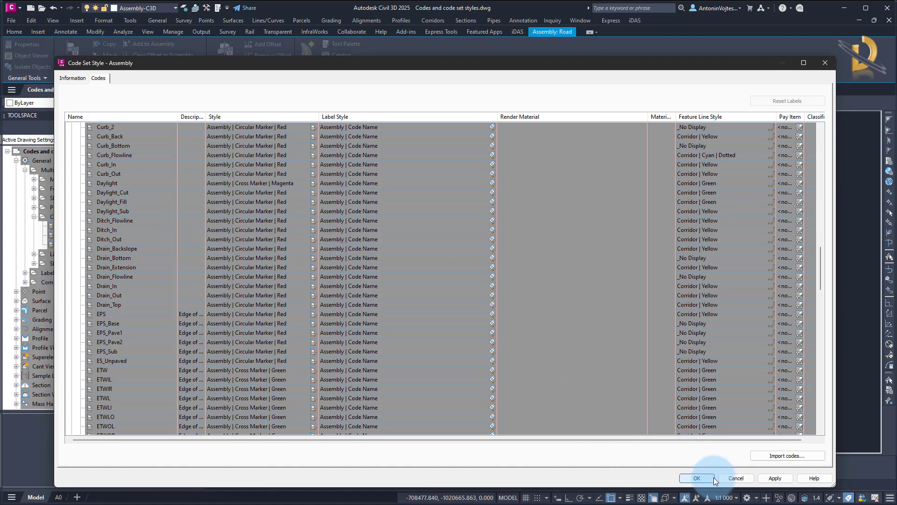
{"action": "left_click", "coordinate": [733, 479]}
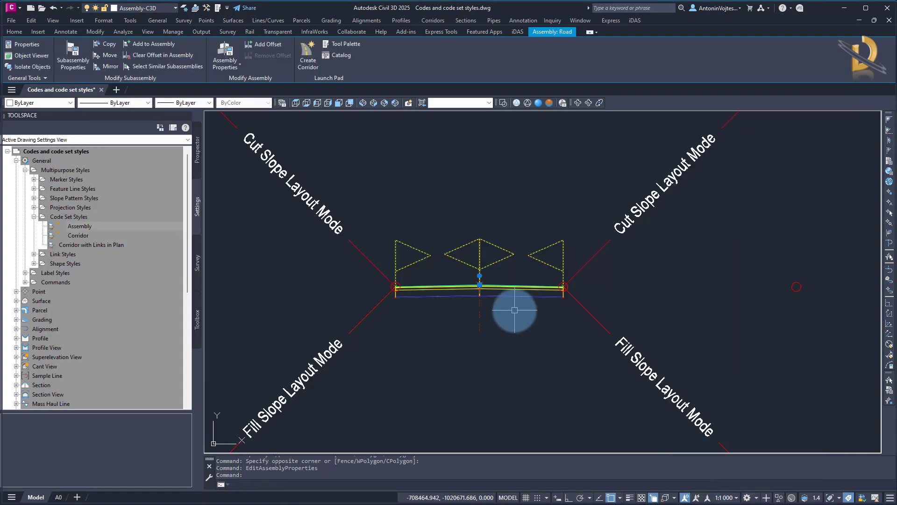
Step: Inspect the ETW point markers and code labels at the outer edge of the assembly's lane
{"action": "key", "text": "Escape"}
{"action": "scroll", "coordinate": [561, 296], "scroll_direction": "up", "scroll_amount": 3}
{"action": "scroll", "coordinate": [561, 295], "scroll_direction": "up", "scroll_amount": 8}
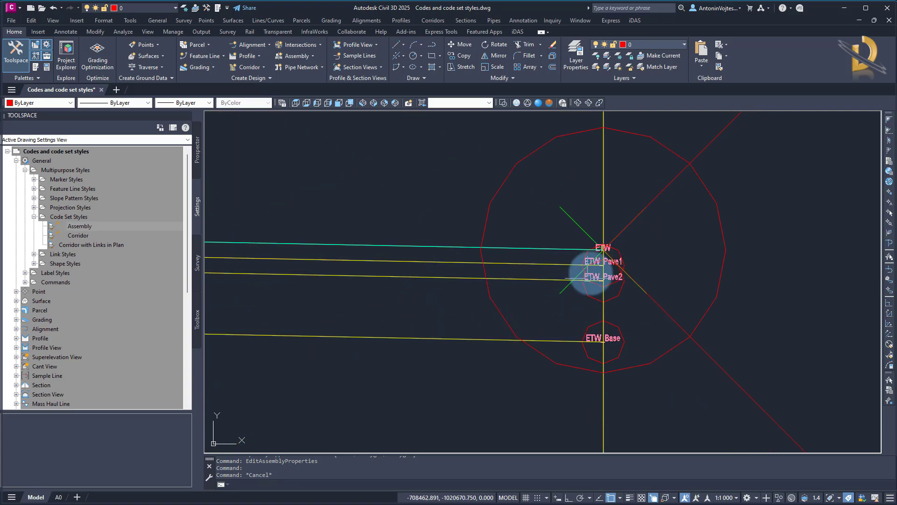
{"action": "middle_click_drag", "start_coordinate": [633, 249], "coordinate": [574, 304]}
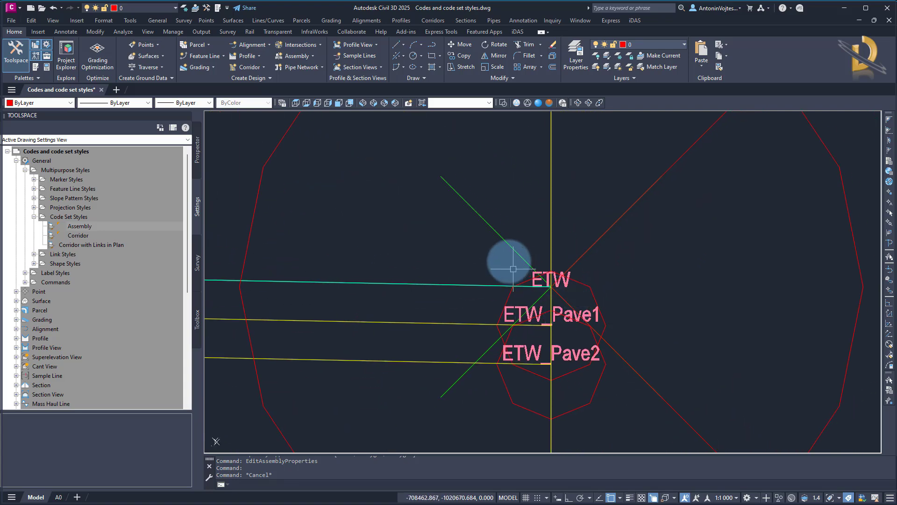
{"action": "left_click", "coordinate": [501, 236]}
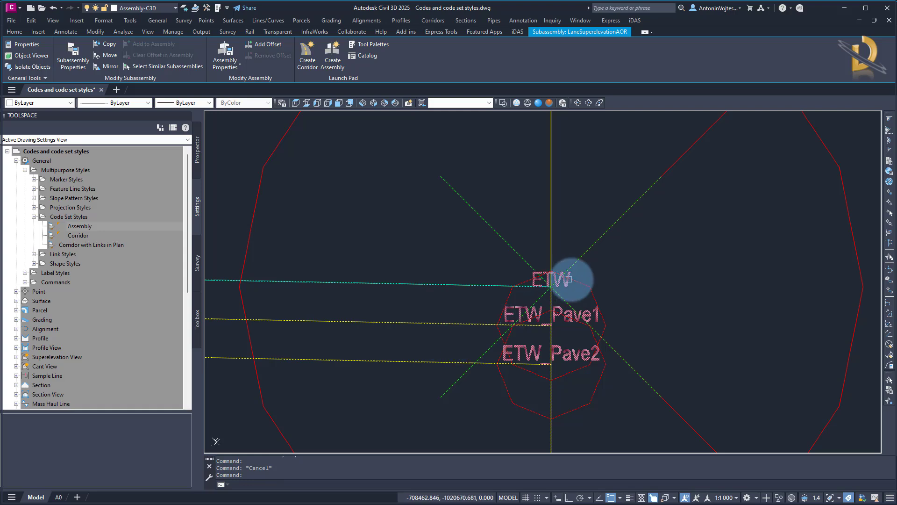
{"action": "scroll", "coordinate": [580, 282], "scroll_direction": "down", "scroll_amount": 8}
{"action": "key", "text": "Escape"}
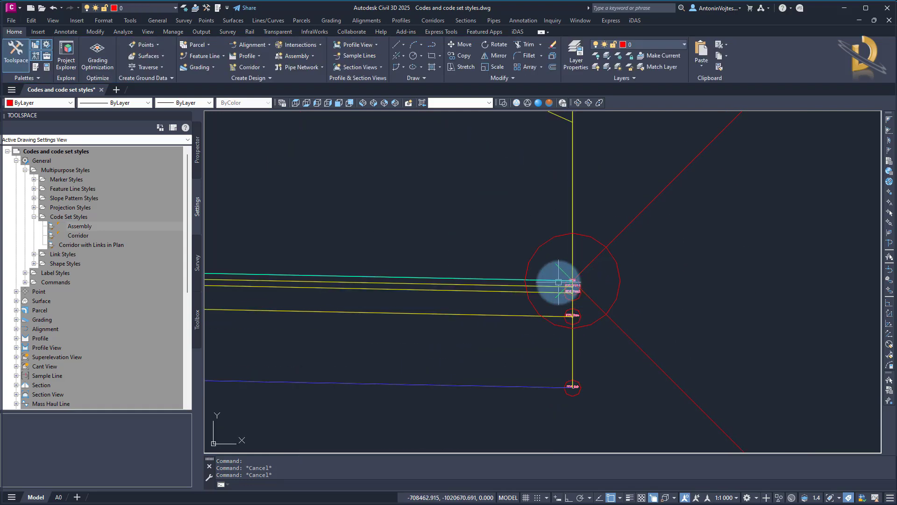
Step: Reopen the Assembly code set style for editing and locate the ETW code among its Point codes
{"action": "left_click", "coordinate": [127, 226]}
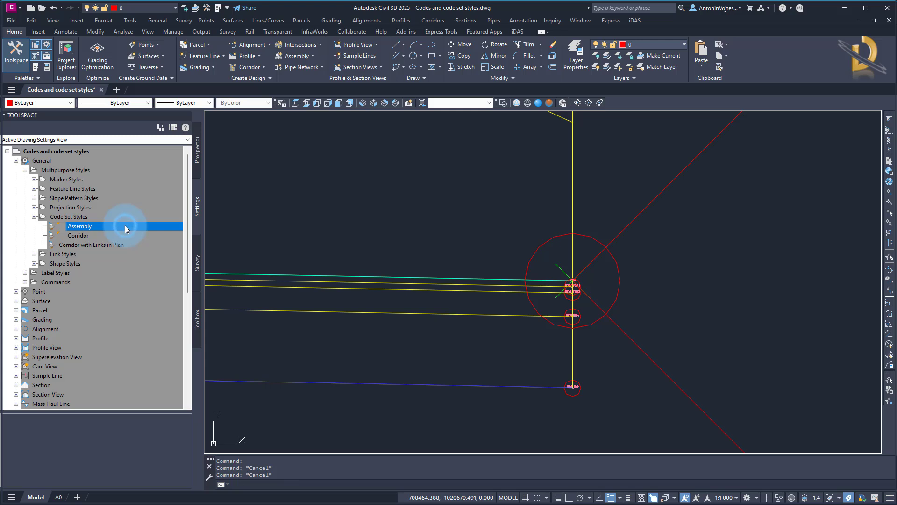
{"action": "right_click", "coordinate": [124, 226]}
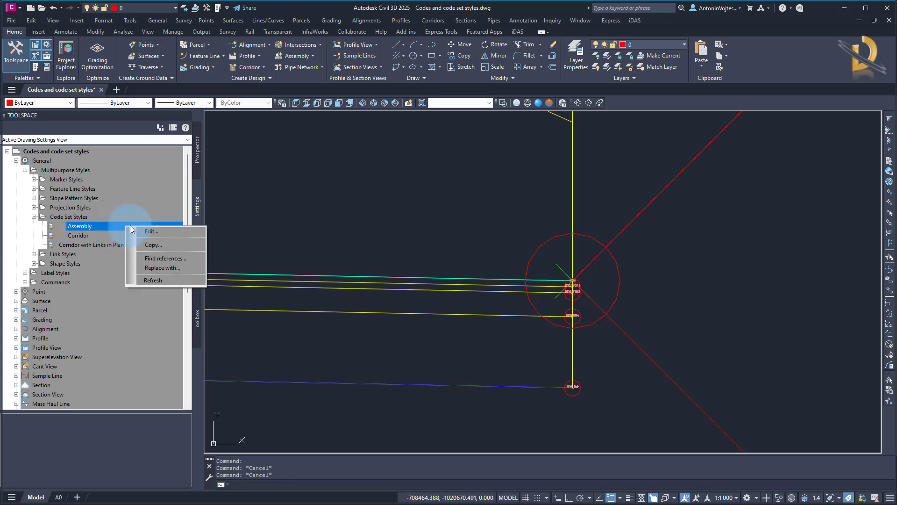
{"action": "left_click", "coordinate": [162, 232]}
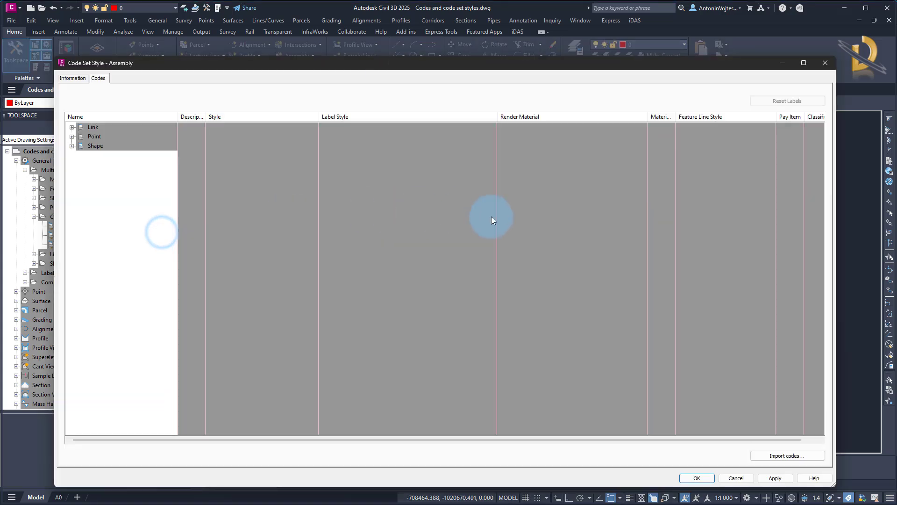
{"action": "left_click", "coordinate": [72, 137]}
{"action": "scroll", "coordinate": [117, 308], "scroll_direction": "down", "scroll_amount": 10}
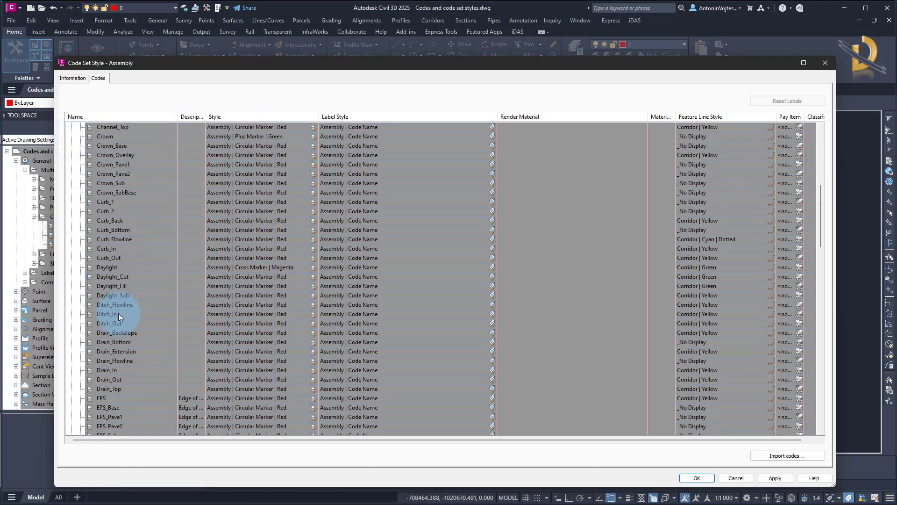
{"action": "scroll", "coordinate": [119, 313], "scroll_direction": "down", "scroll_amount": 5}
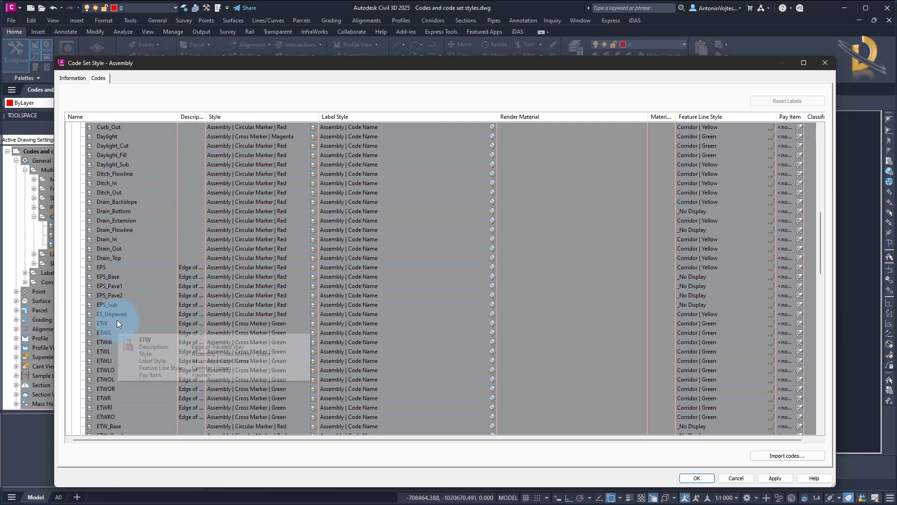
{"action": "left_click", "coordinate": [117, 321]}
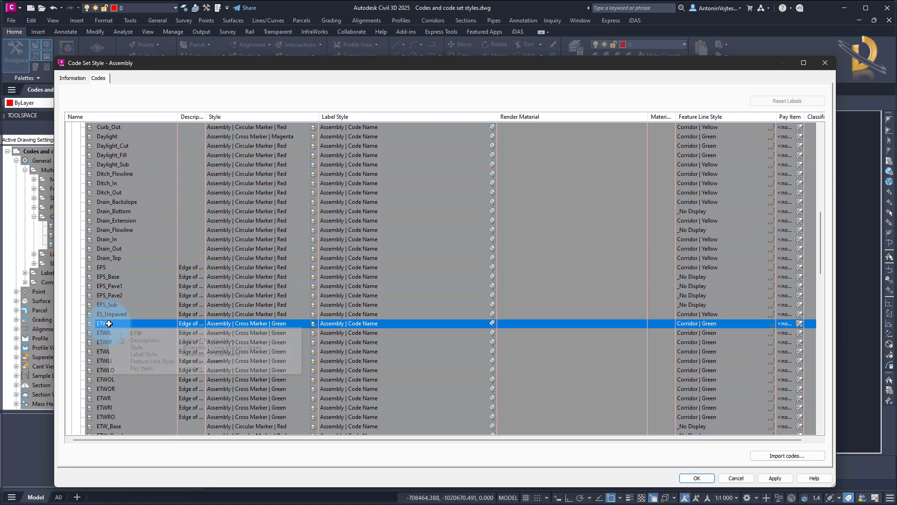
Step: Add a new Point code to the Assembly code set style with the marker style Assembly | Cross Marker | Magenta
{"action": "scroll", "coordinate": [137, 335], "scroll_direction": "up", "scroll_amount": 15}
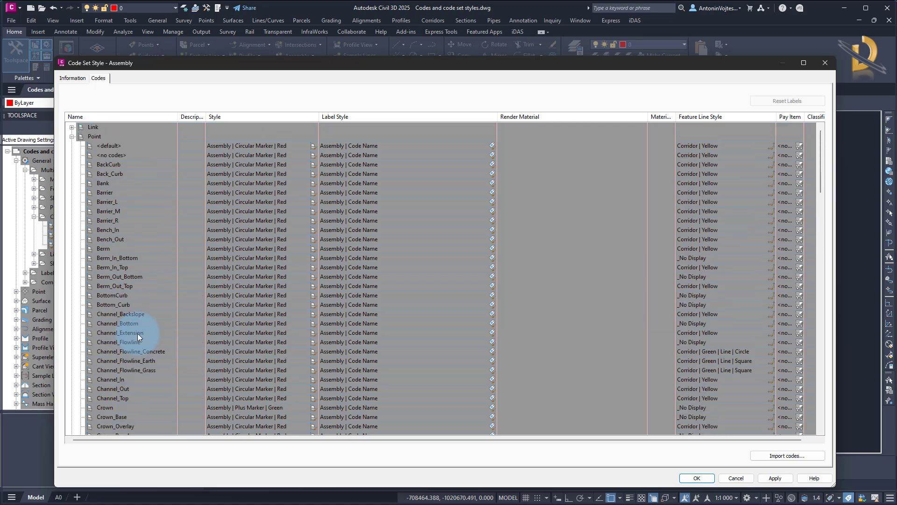
{"action": "right_click", "coordinate": [133, 139]}
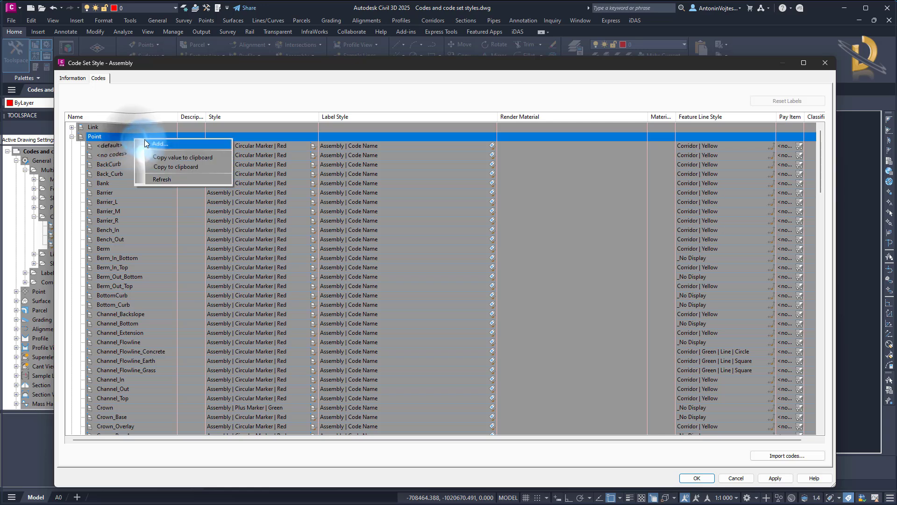
{"action": "left_click", "coordinate": [158, 145]}
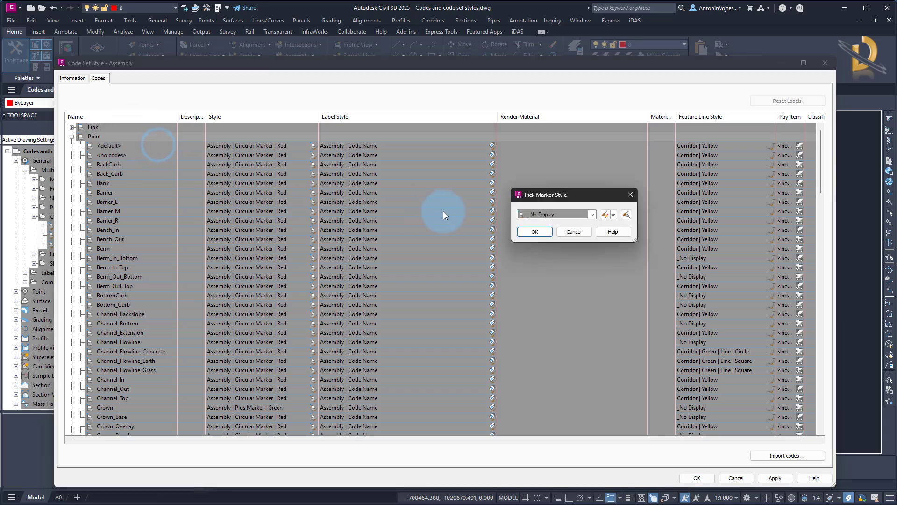
{"action": "left_click", "coordinate": [591, 214]}
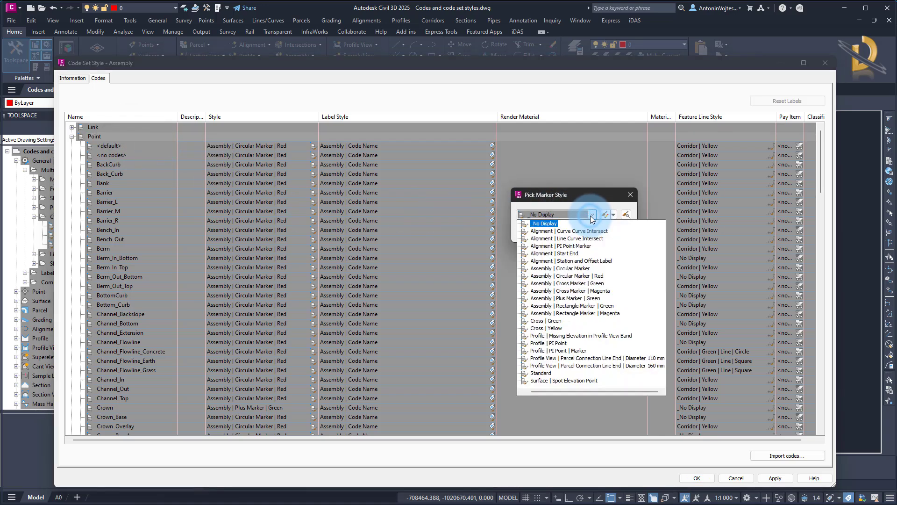
{"action": "left_click", "coordinate": [564, 291]}
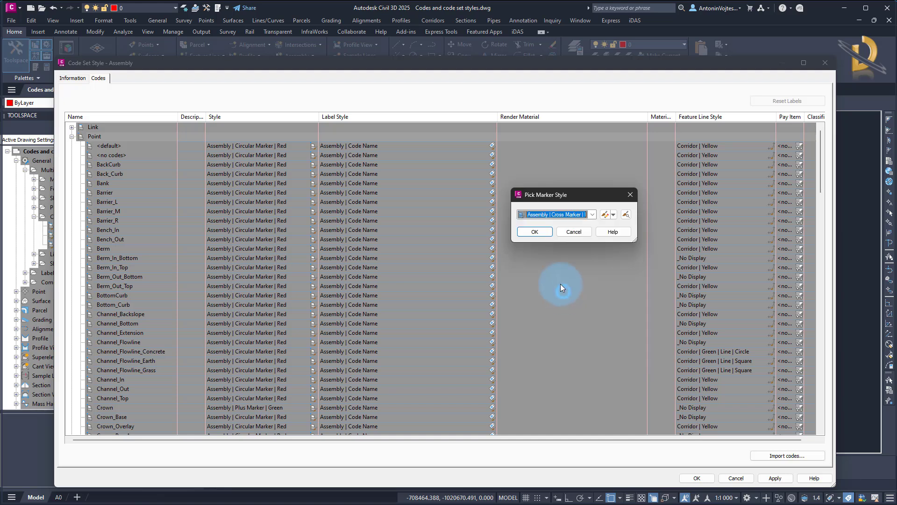
{"action": "left_click", "coordinate": [537, 235]}
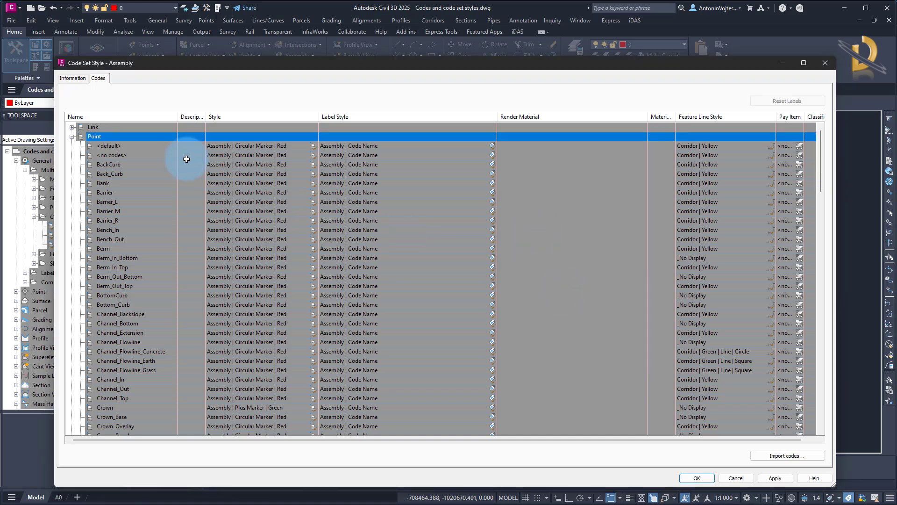
Step: Find the newly added code among the Point codes and rename it ETWNew
{"action": "scroll", "coordinate": [128, 327], "scroll_direction": "down", "scroll_amount": 20}
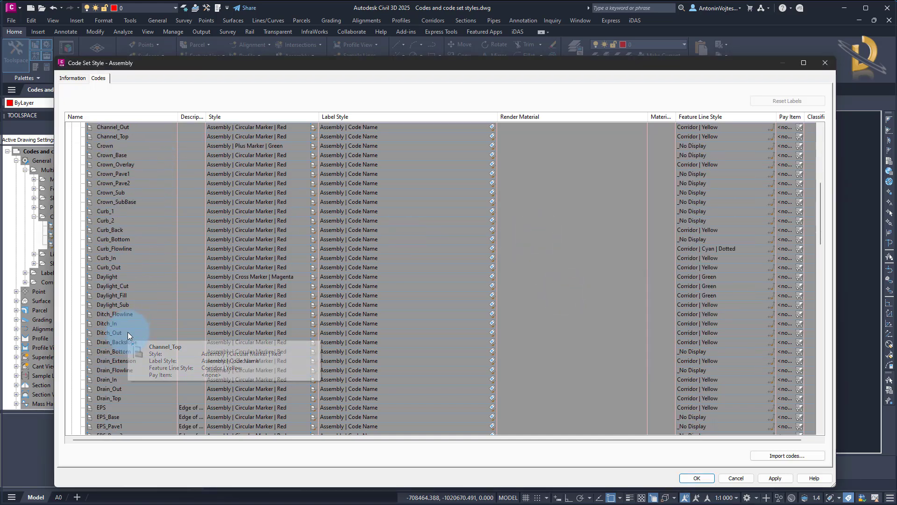
{"action": "scroll", "coordinate": [128, 332], "scroll_direction": "down", "scroll_amount": 9}
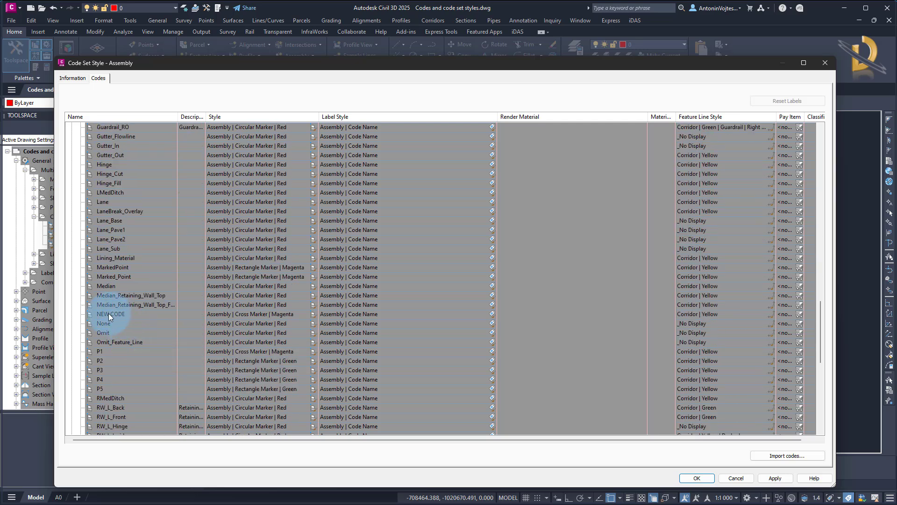
{"action": "left_click", "coordinate": [108, 313]}
{"action": "left_click", "coordinate": [138, 316]}
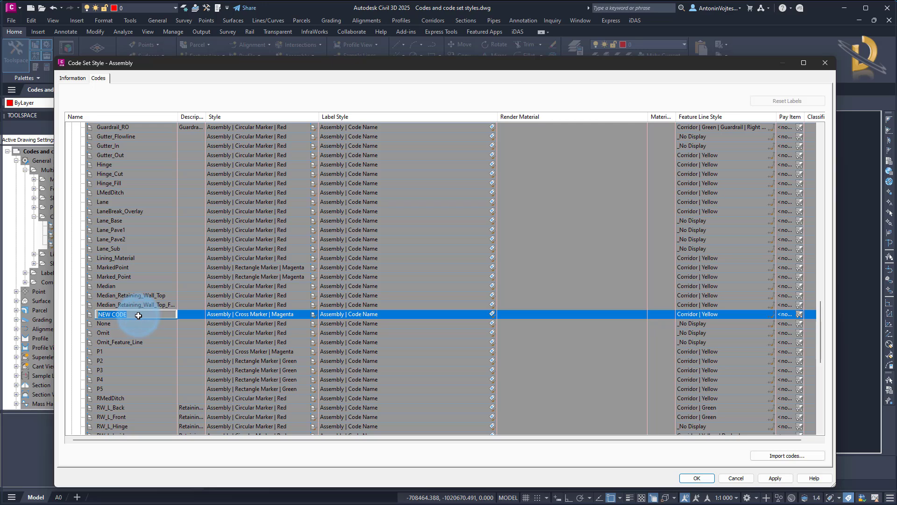
{"action": "type", "text": "ETWNew"}
{"action": "key", "text": "Return"}
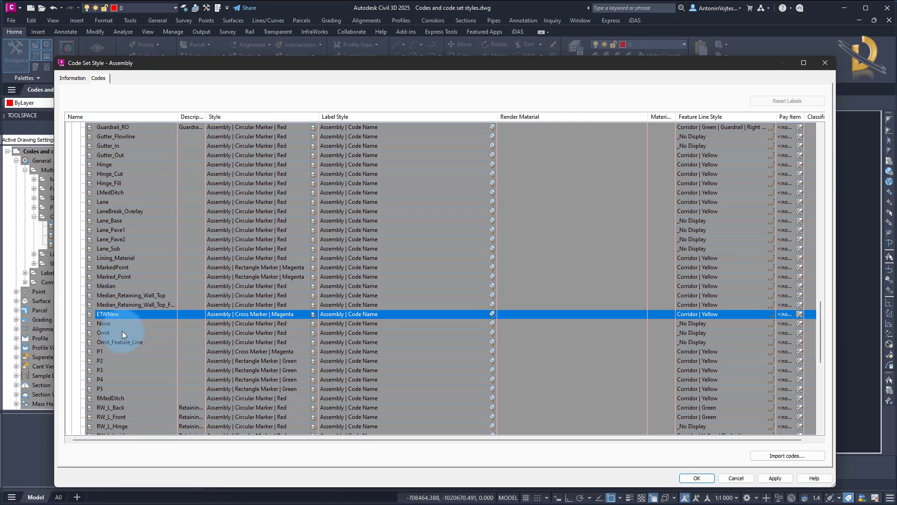
Step: Compare the ETW and ETWNew point codes, and import codes from the subassemblies at the lane's outer edge in the drawing
{"action": "scroll", "coordinate": [119, 313], "scroll_direction": "up", "scroll_amount": 10}
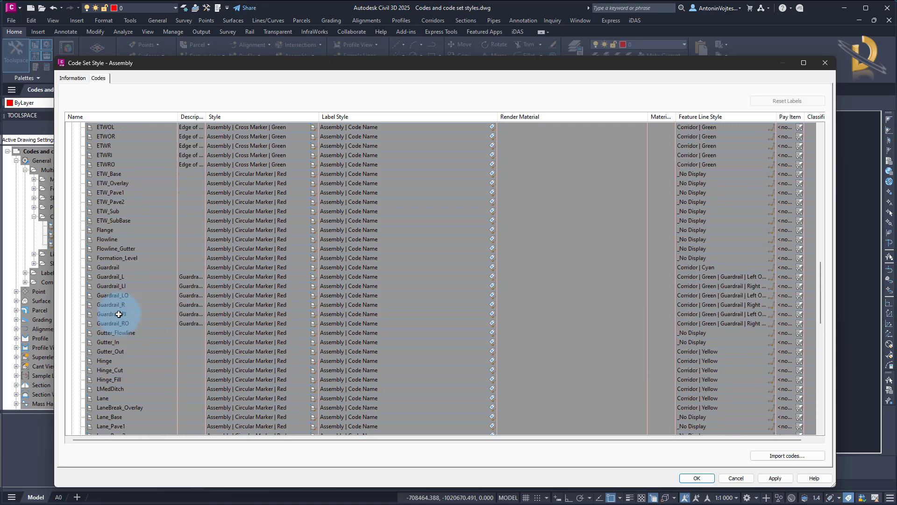
{"action": "left_click", "coordinate": [117, 136]}
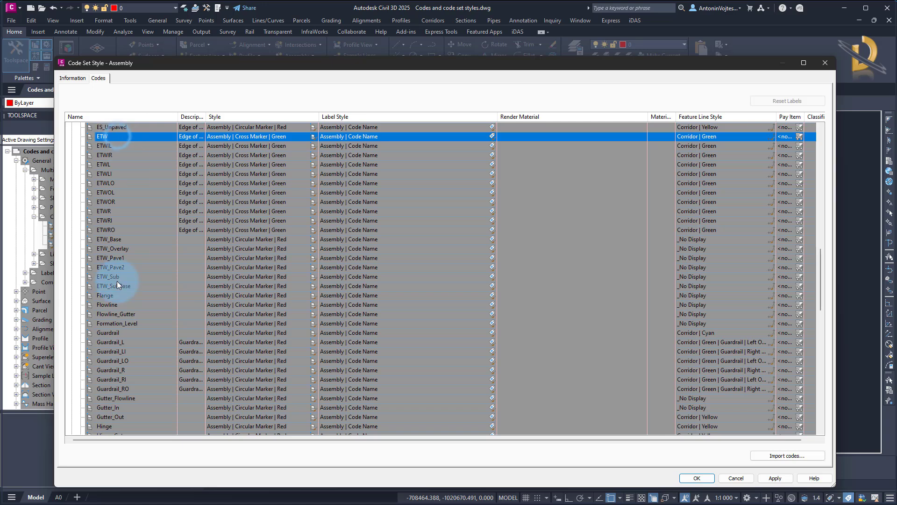
{"action": "scroll", "coordinate": [117, 281], "scroll_direction": "down", "scroll_amount": 14}
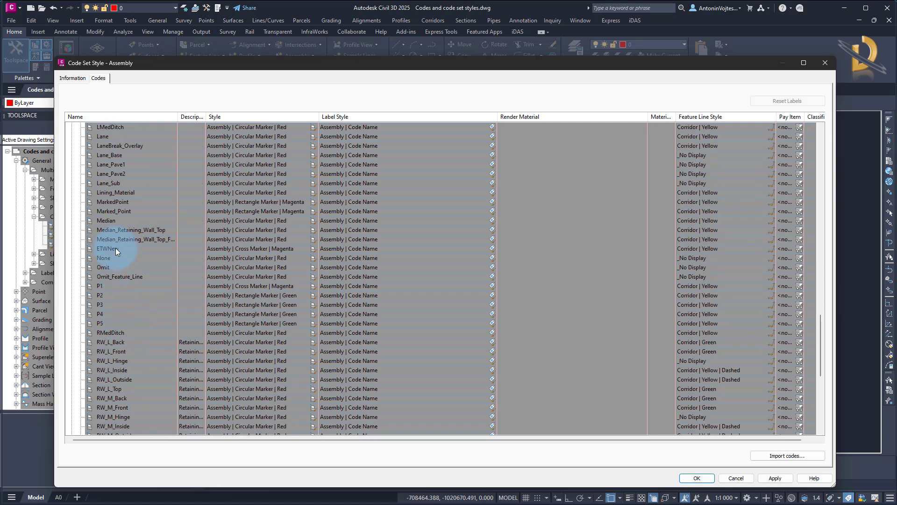
{"action": "left_click", "coordinate": [116, 248]}
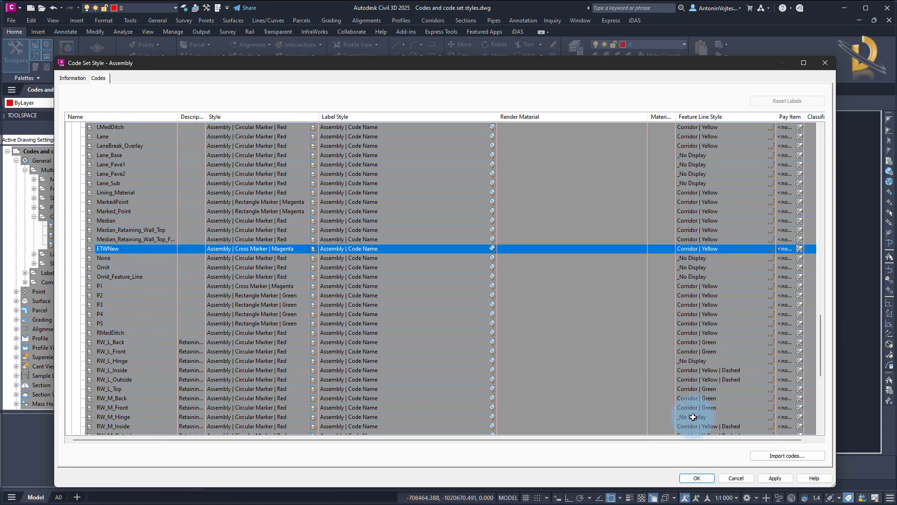
{"action": "left_click", "coordinate": [790, 456]}
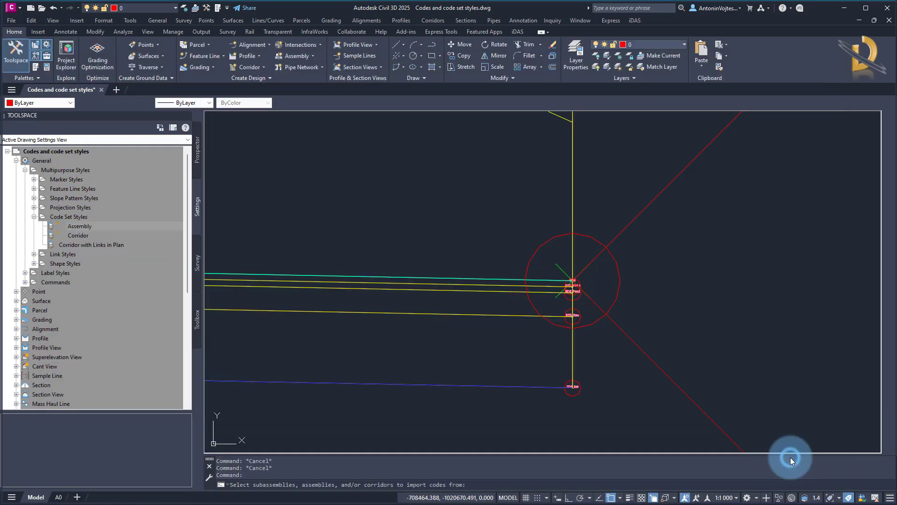
{"action": "left_click", "coordinate": [732, 386]}
{"action": "left_click", "coordinate": [437, 208]}
{"action": "key", "text": "Return"}
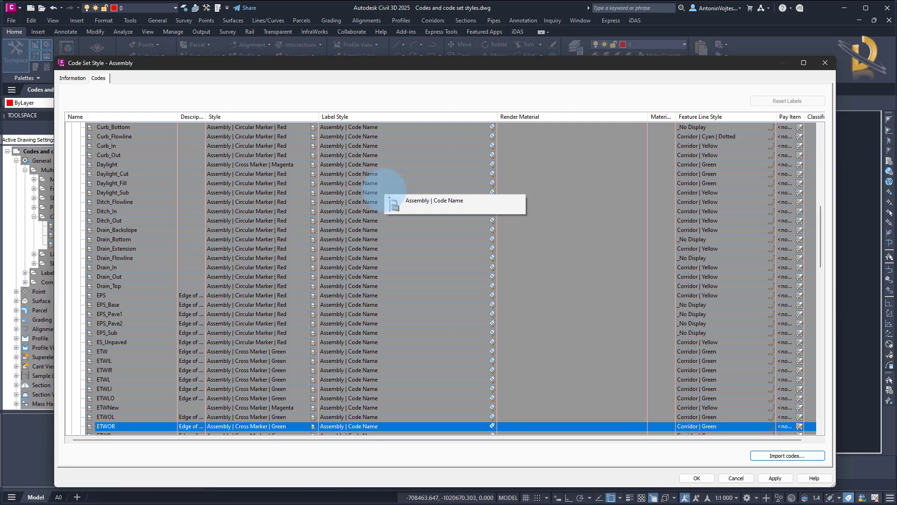
Step: Change the ETW point code's marker style to Assembly | Cross Marker | Magenta and save the code set style
{"action": "scroll", "coordinate": [119, 335], "scroll_direction": "down", "scroll_amount": 2}
{"action": "left_click", "coordinate": [110, 289]}
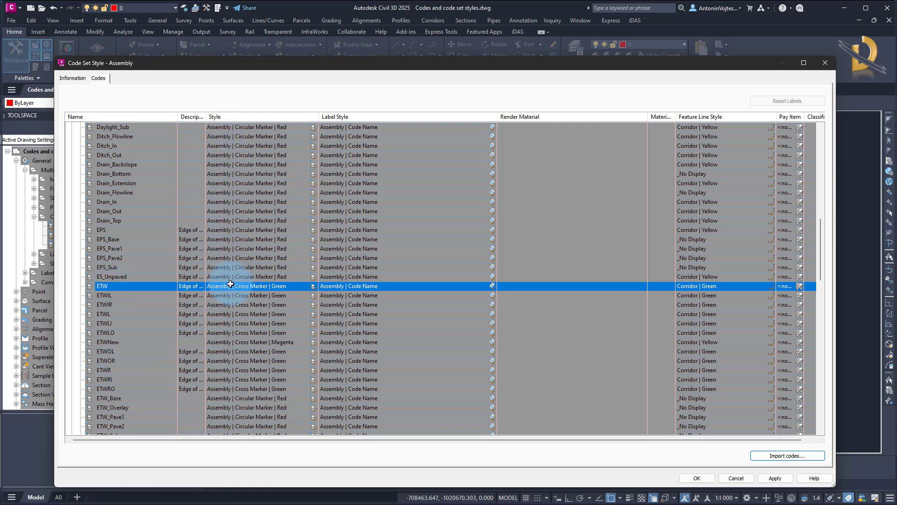
{"action": "left_click", "coordinate": [313, 289]}
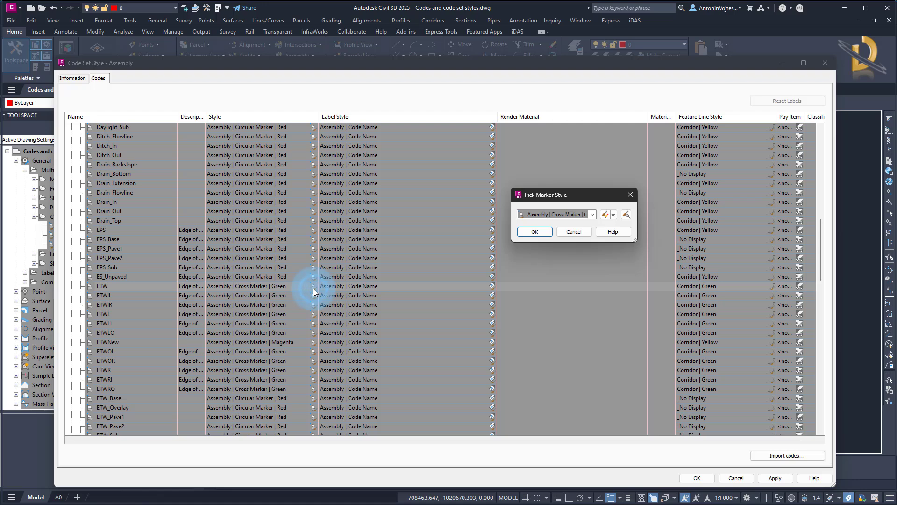
{"action": "left_click", "coordinate": [592, 214]}
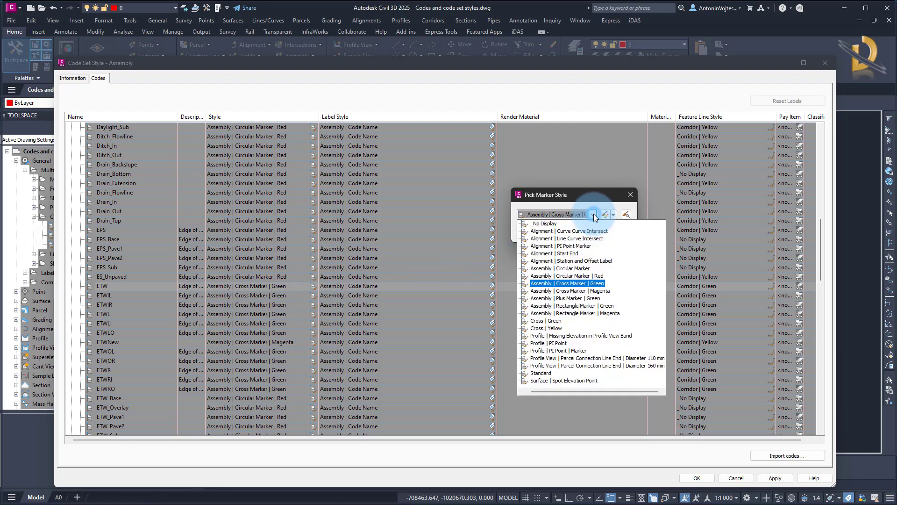
{"action": "left_click", "coordinate": [565, 292]}
{"action": "left_click", "coordinate": [535, 228]}
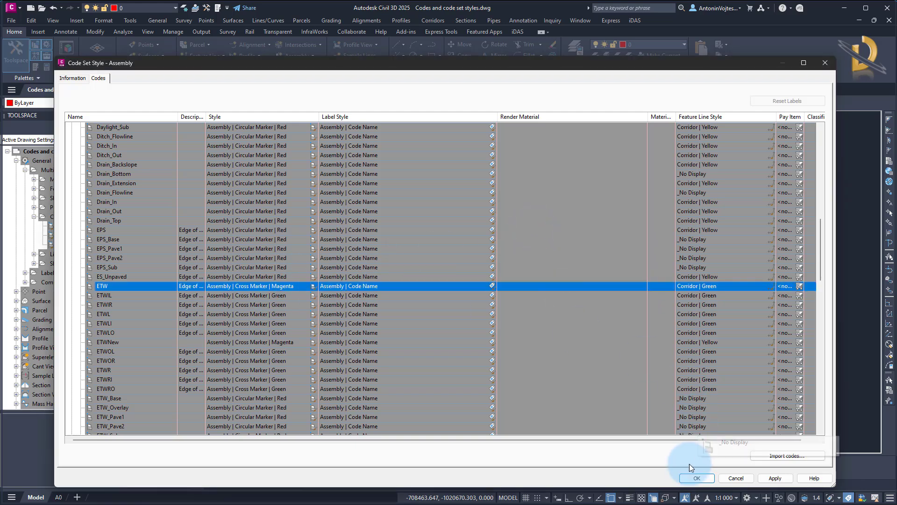
{"action": "left_click", "coordinate": [692, 478]}
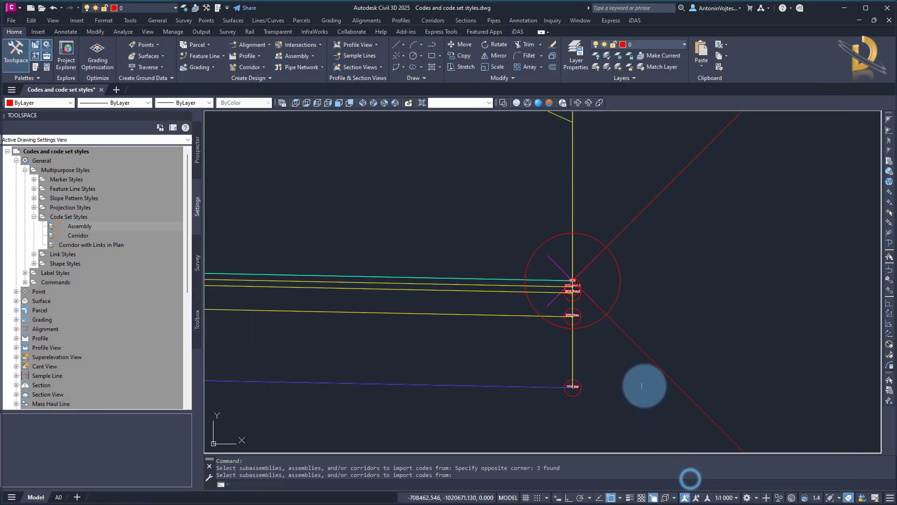
Step: Inspect the ETW point markers at the outer edges of both lane subassemblies
{"action": "left_click", "coordinate": [552, 258]}
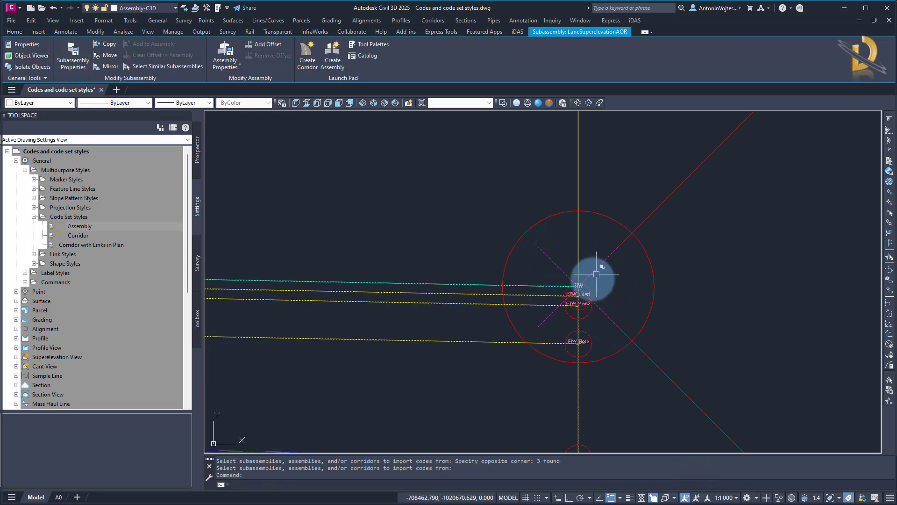
{"action": "scroll", "coordinate": [703, 292], "scroll_direction": "down", "scroll_amount": 6}
{"action": "scroll", "coordinate": [532, 294], "scroll_direction": "up", "scroll_amount": 5}
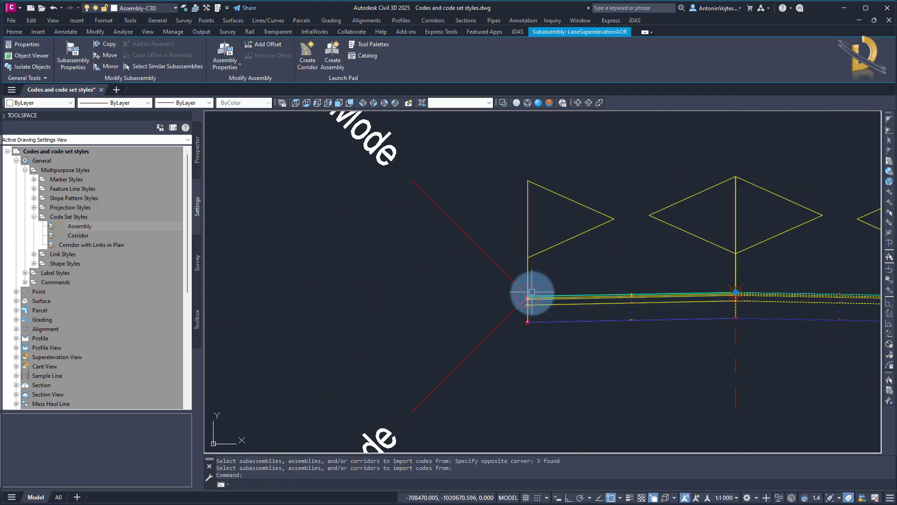
{"action": "scroll", "coordinate": [522, 291], "scroll_direction": "up", "scroll_amount": 3}
{"action": "key", "text": "Escape"}
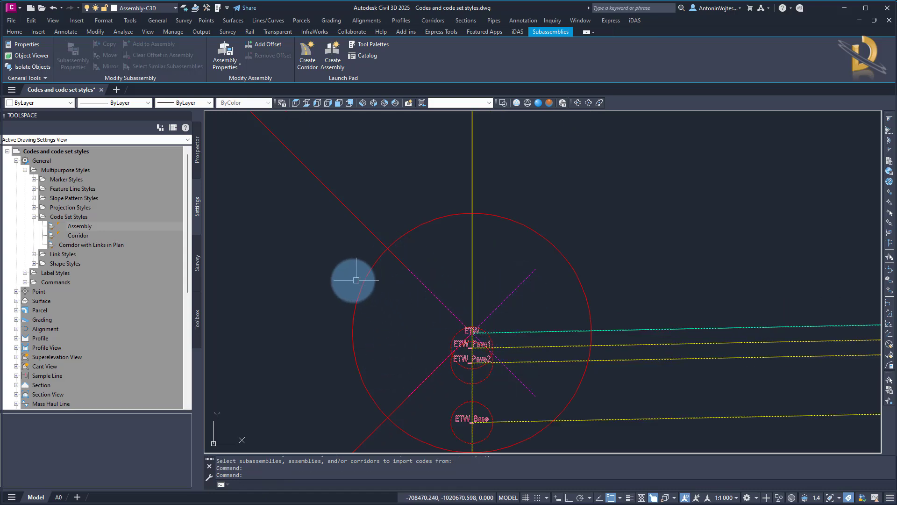
Step: Examine the Top, Pave, Pave1, Pave2 and Base code labels in the middle of the lane
{"action": "scroll", "coordinate": [356, 276], "scroll_direction": "down", "scroll_amount": 8}
{"action": "middle_click_drag", "start_coordinate": [663, 359], "coordinate": [545, 371]}
{"action": "scroll", "coordinate": [558, 343], "scroll_direction": "up", "scroll_amount": 10}
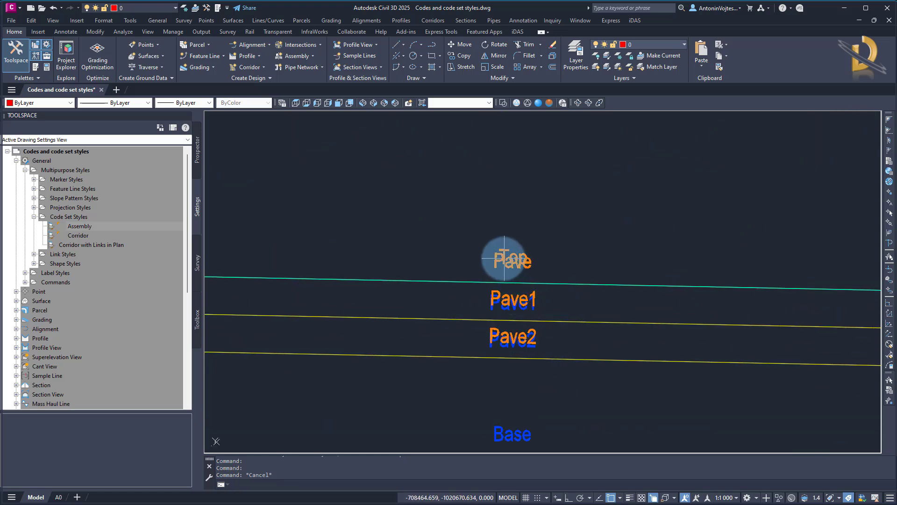
{"action": "middle_click_drag", "start_coordinate": [502, 261], "coordinate": [520, 207]}
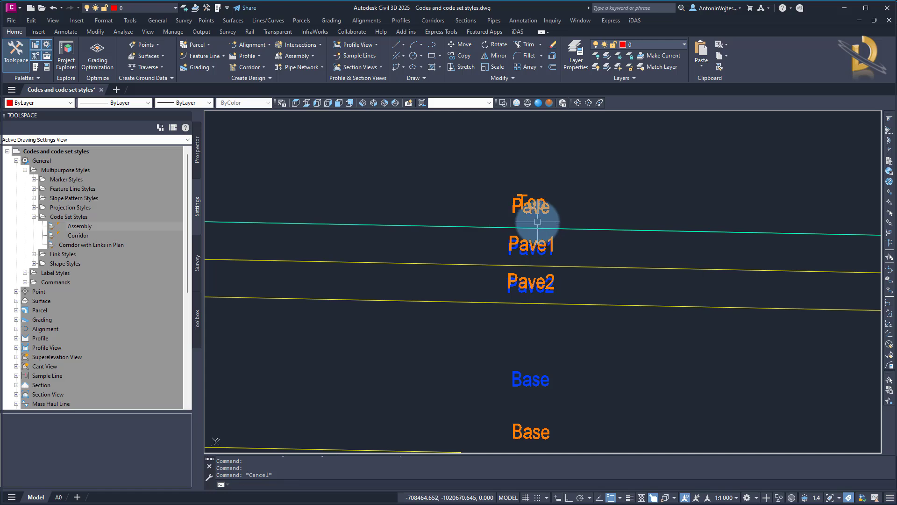
{"action": "scroll", "coordinate": [537, 221], "scroll_direction": "up", "scroll_amount": 2}
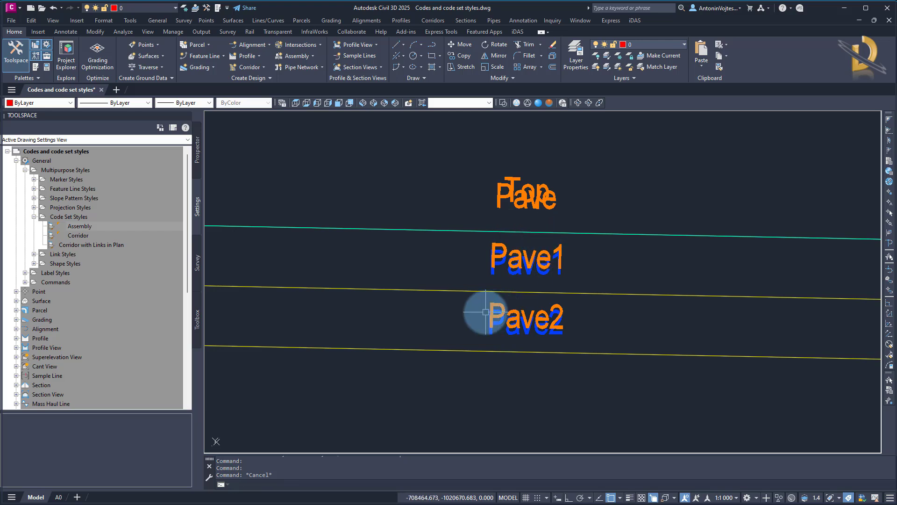
{"action": "middle_click_drag", "start_coordinate": [481, 314], "coordinate": [500, 257]}
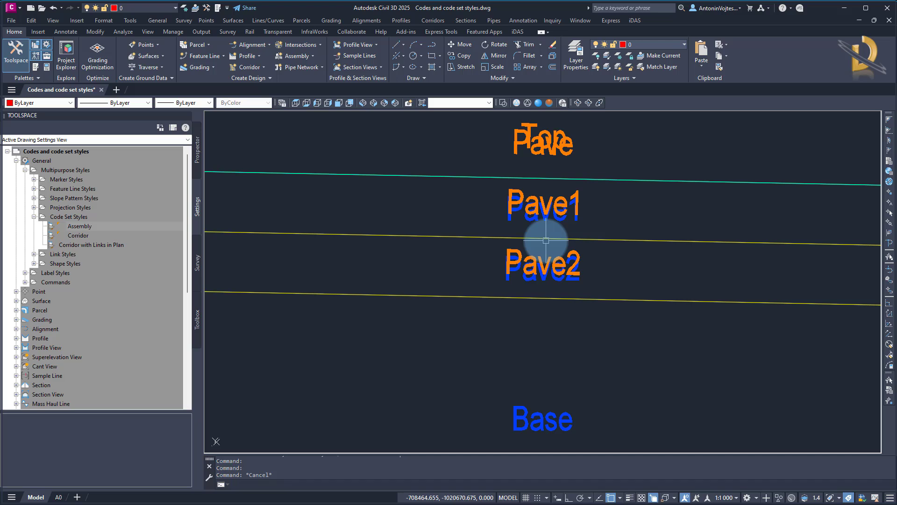
Step: Reopen the Assembly code set style for editing and set the Pave1 link code's style to Assembly | Green Link
{"action": "right_click", "coordinate": [99, 226]}
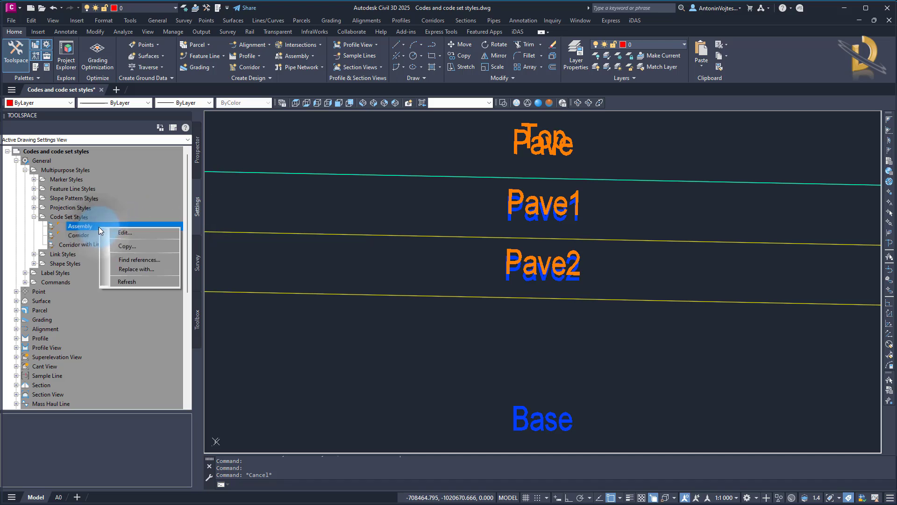
{"action": "left_click", "coordinate": [145, 232]}
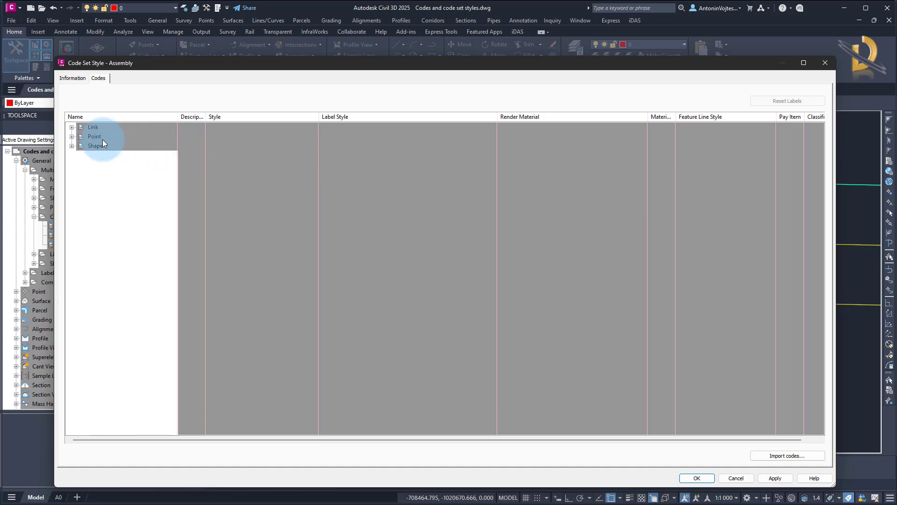
{"action": "left_click", "coordinate": [71, 127]}
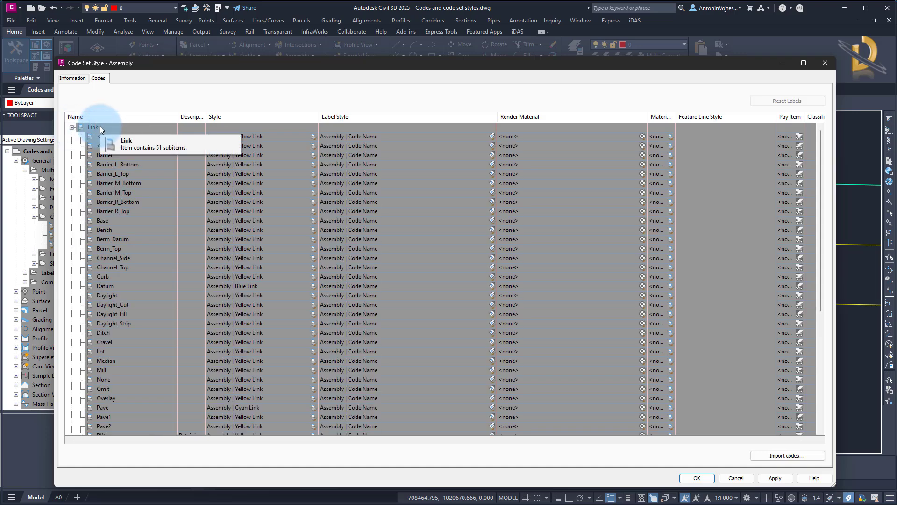
{"action": "scroll", "coordinate": [117, 375], "scroll_direction": "down", "scroll_amount": 2}
{"action": "left_click", "coordinate": [112, 355]}
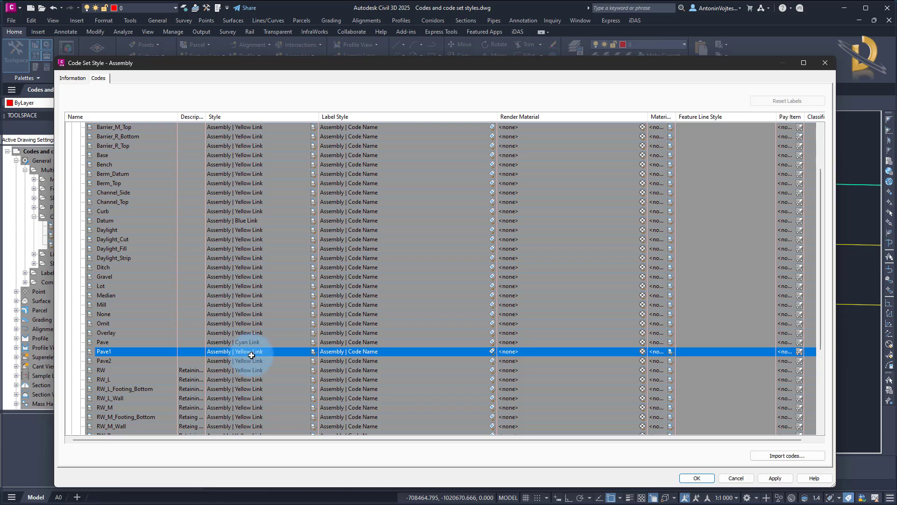
{"action": "left_click", "coordinate": [313, 351]}
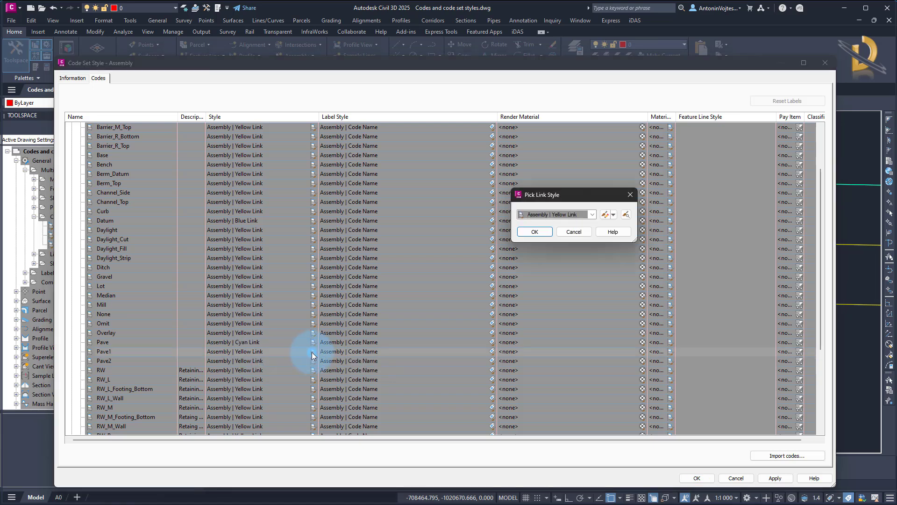
{"action": "left_click", "coordinate": [592, 215]}
{"action": "left_click", "coordinate": [556, 258]}
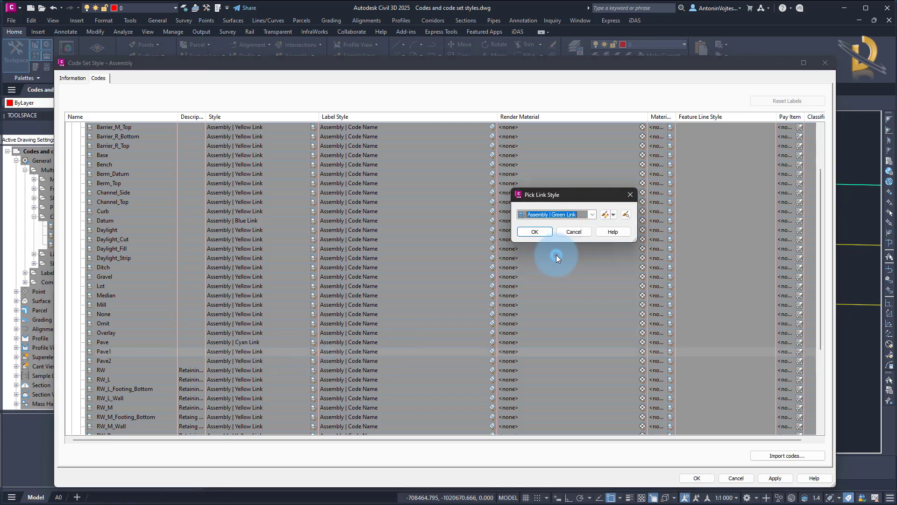
{"action": "left_click", "coordinate": [542, 231]}
{"action": "left_click", "coordinate": [583, 350]}
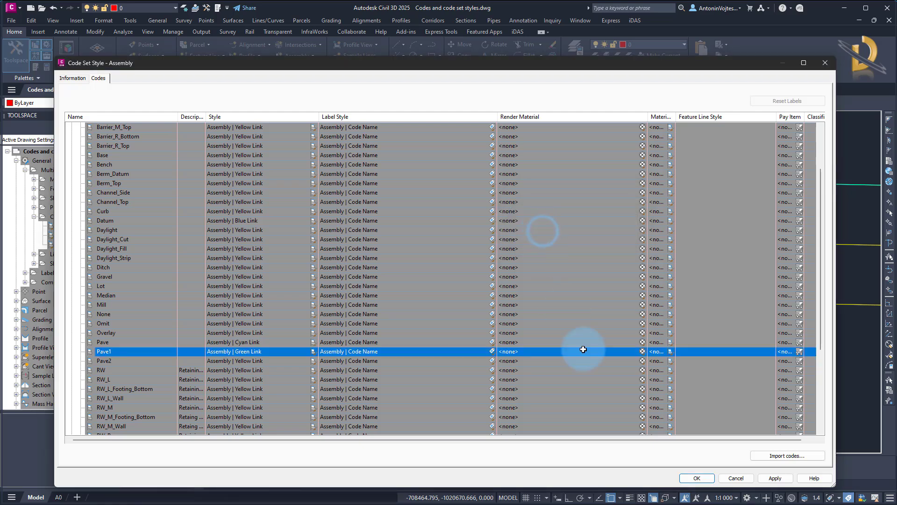
Step: Save the code set style and inspect the Pave1 links on both lanes of the road assembly
{"action": "left_click", "coordinate": [696, 477]}
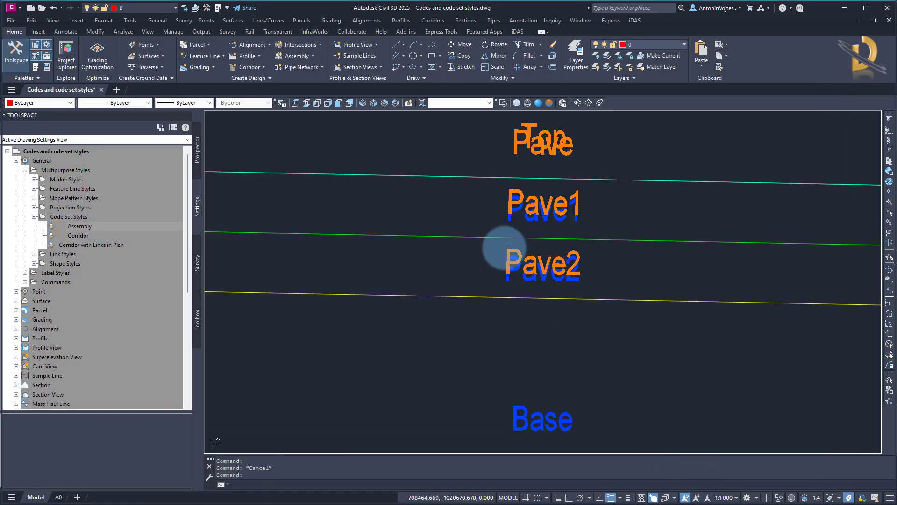
{"action": "scroll", "coordinate": [654, 243], "scroll_direction": "down", "scroll_amount": 10}
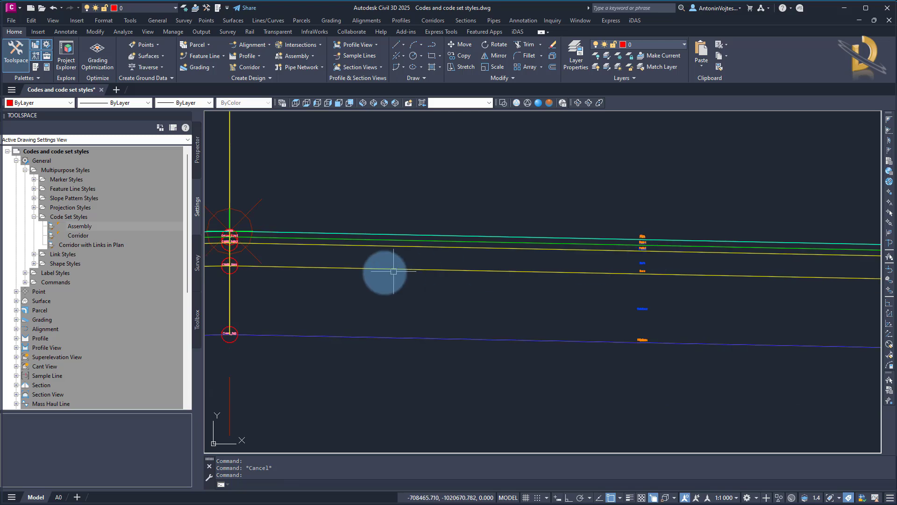
{"action": "middle_click_drag", "start_coordinate": [362, 276], "coordinate": [703, 290]}
{"action": "middle_click_drag", "start_coordinate": [283, 286], "coordinate": [648, 292]}
{"action": "scroll", "coordinate": [503, 268], "scroll_direction": "up", "scroll_amount": 4}
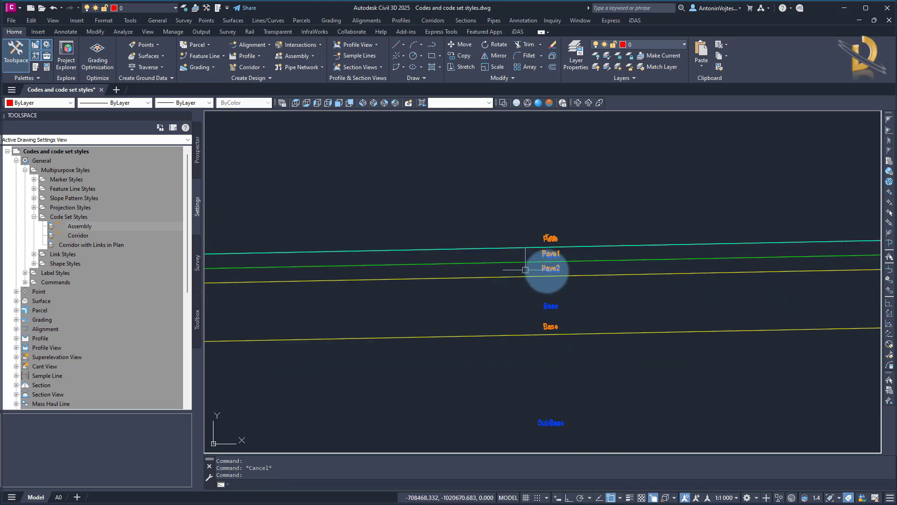
{"action": "scroll", "coordinate": [547, 271], "scroll_direction": "up", "scroll_amount": 2}
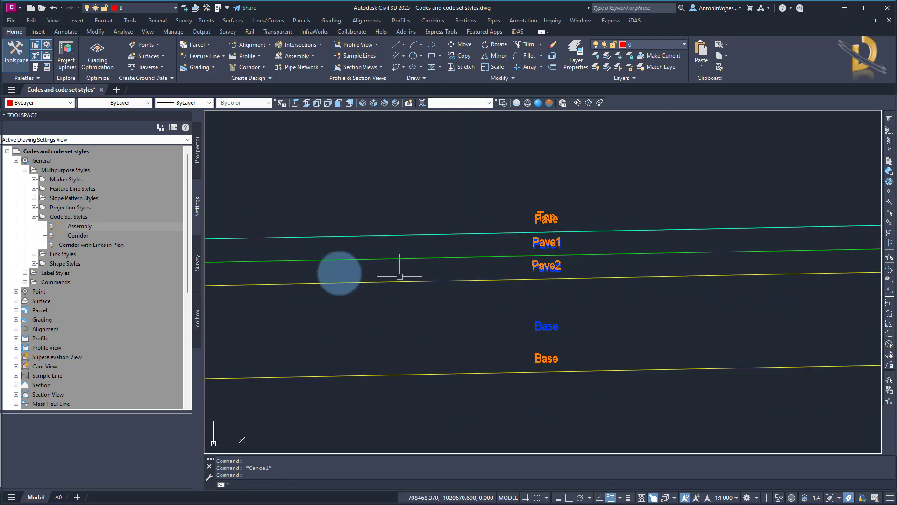
{"action": "scroll", "coordinate": [335, 289], "scroll_direction": "down", "scroll_amount": 5}
{"action": "middle_click_drag", "start_coordinate": [627, 337], "coordinate": [509, 352]}
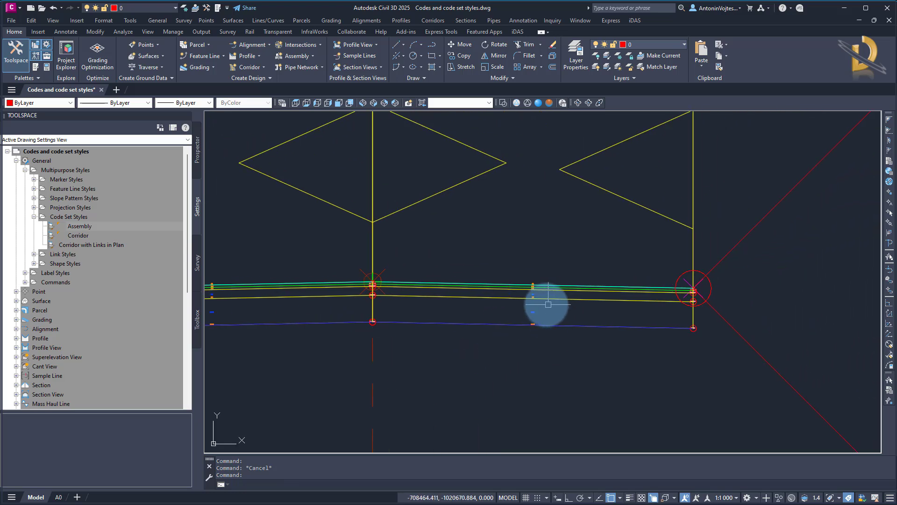
{"action": "scroll", "coordinate": [548, 304], "scroll_direction": "up", "scroll_amount": 5}
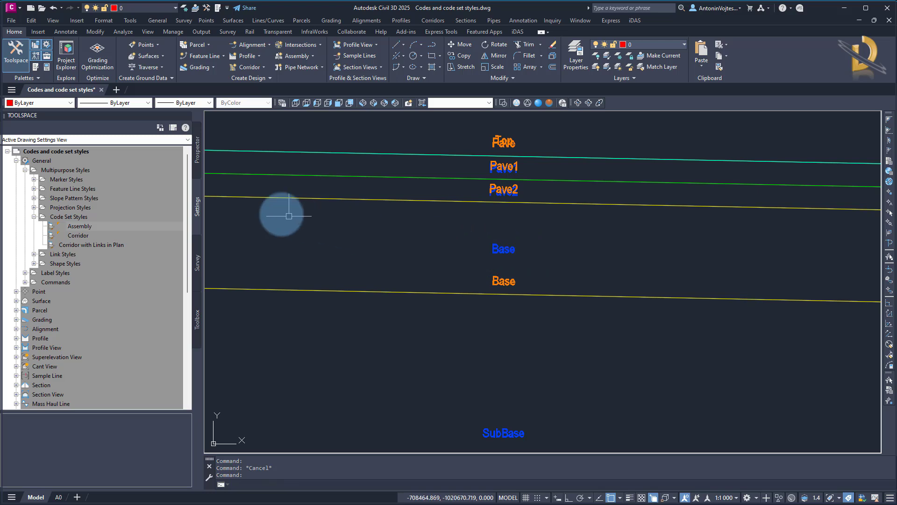
Step: Reopen the Assembly code set style for editing and list its Shape codes
{"action": "right_click", "coordinate": [98, 226]}
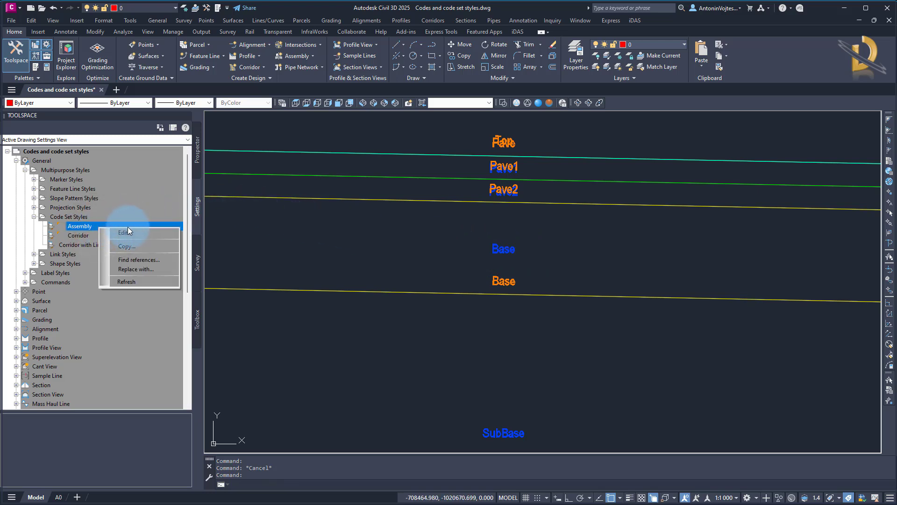
{"action": "left_click", "coordinate": [137, 234]}
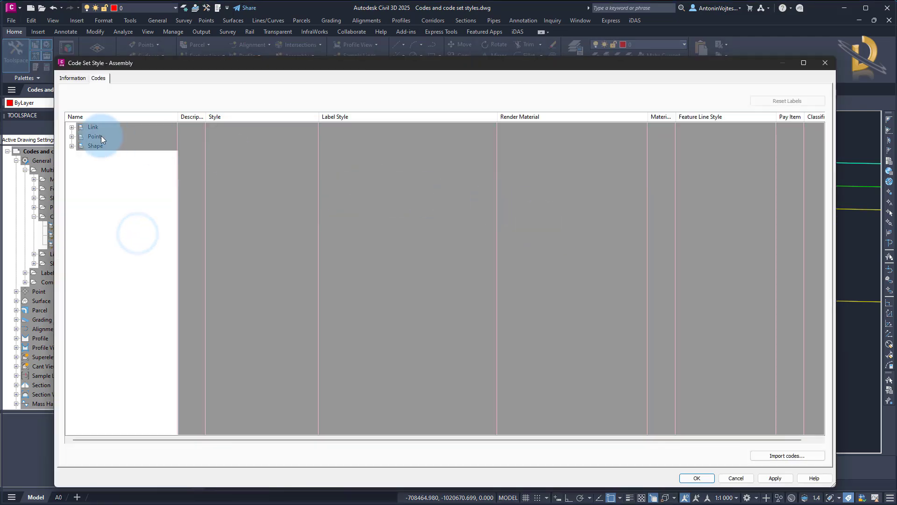
{"action": "left_click", "coordinate": [71, 146]}
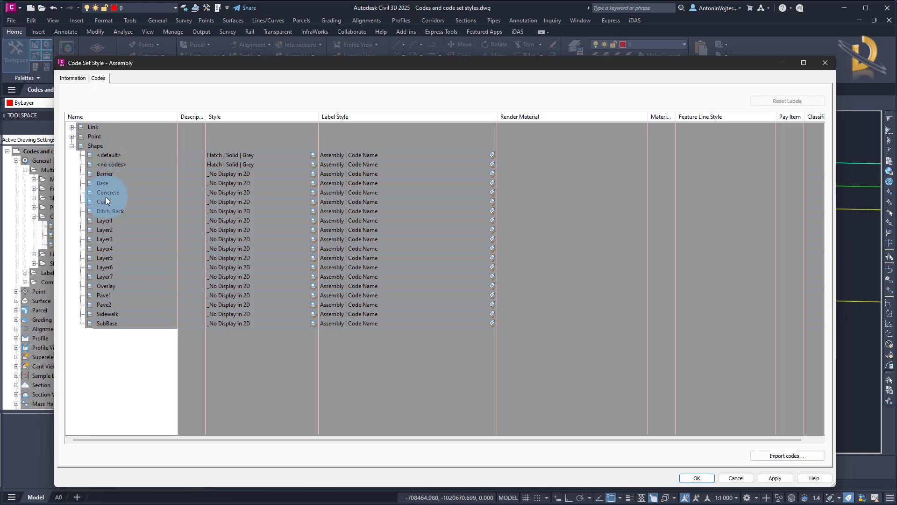
{"action": "left_click", "coordinate": [120, 148]}
{"action": "right_click", "coordinate": [120, 147]}
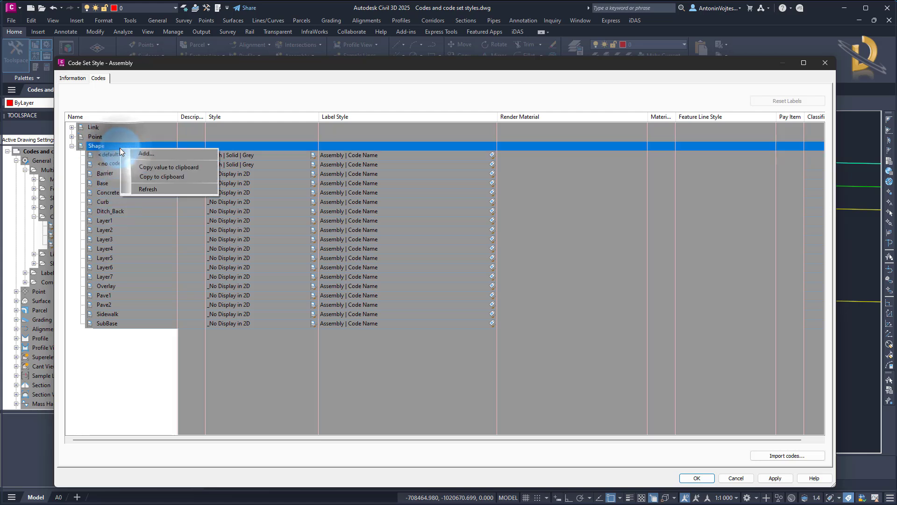
{"action": "left_click", "coordinate": [119, 148]}
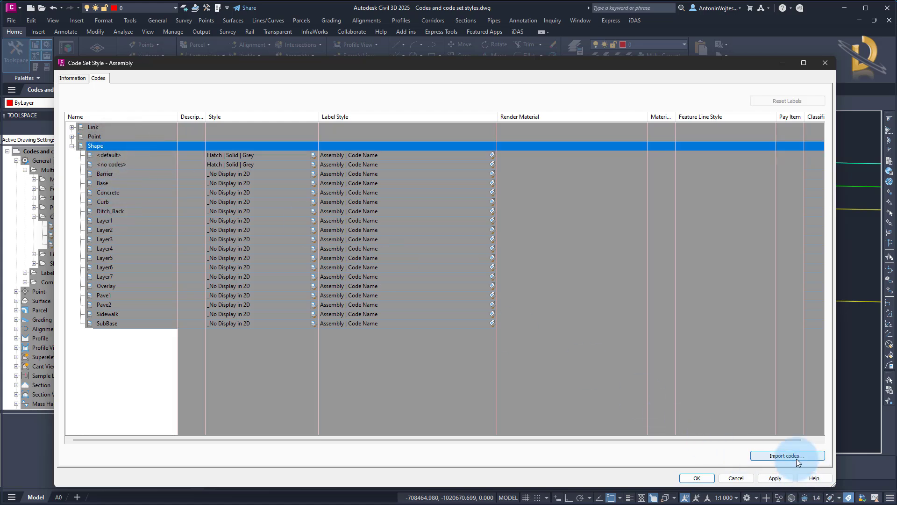
Step: Set the Base shape code's style to Hatch | Dots, save the code set style and inspect the Base layer's fill
{"action": "left_click", "coordinate": [114, 184]}
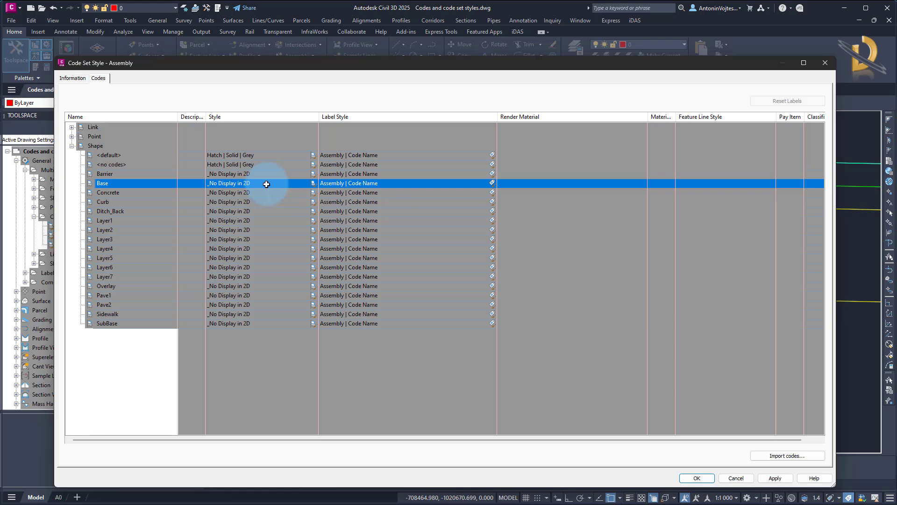
{"action": "left_click", "coordinate": [313, 183]}
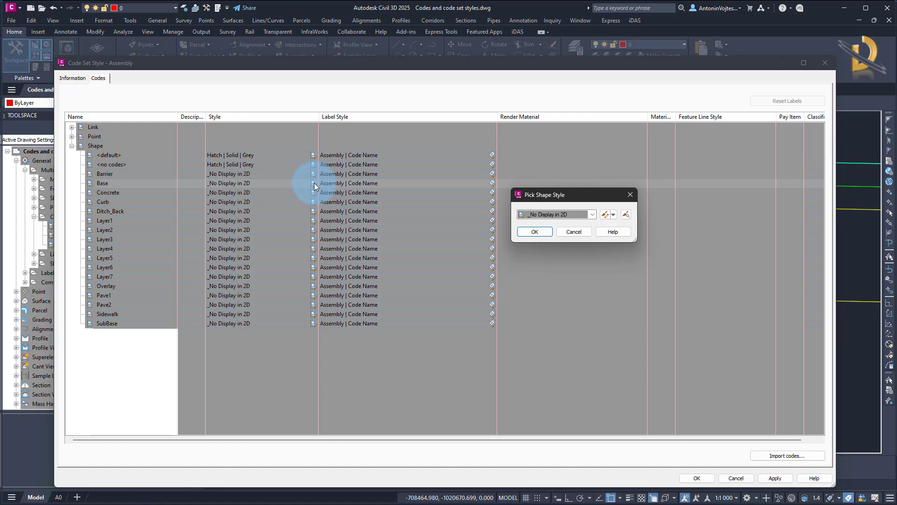
{"action": "left_click", "coordinate": [591, 215]}
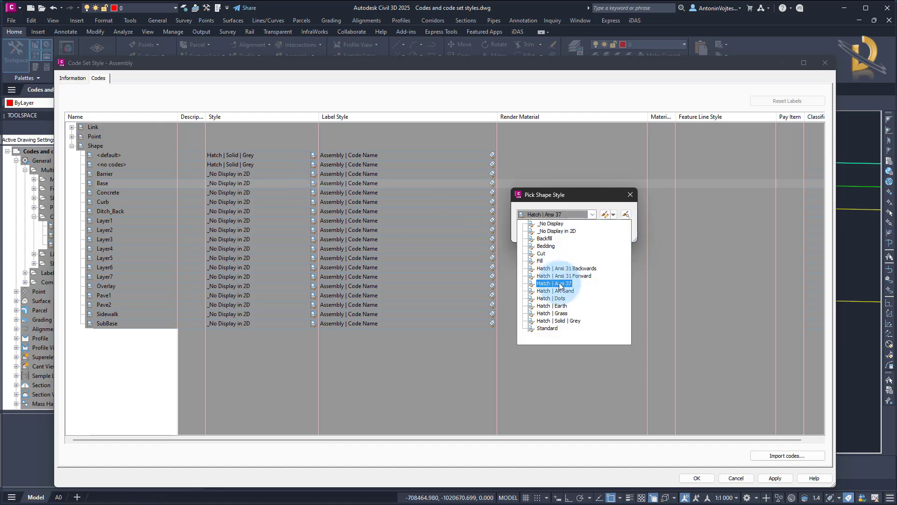
{"action": "left_click", "coordinate": [550, 300]}
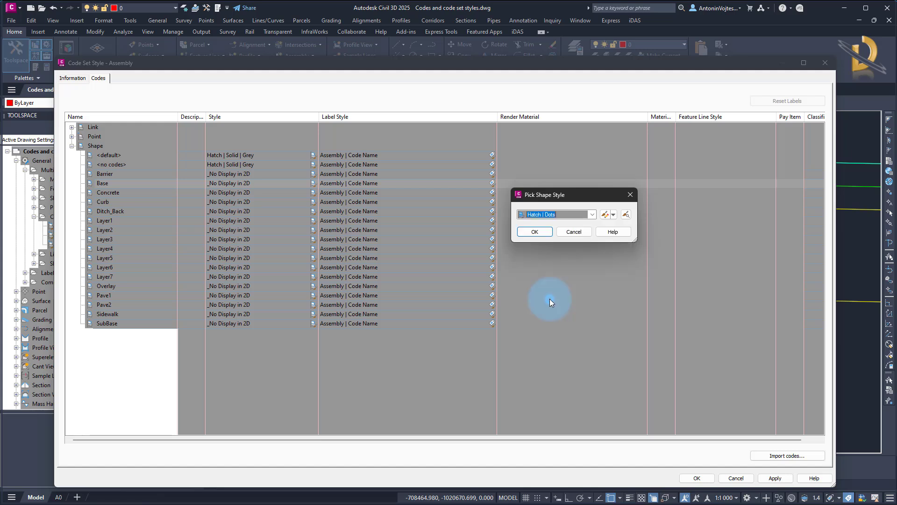
{"action": "left_click", "coordinate": [538, 232]}
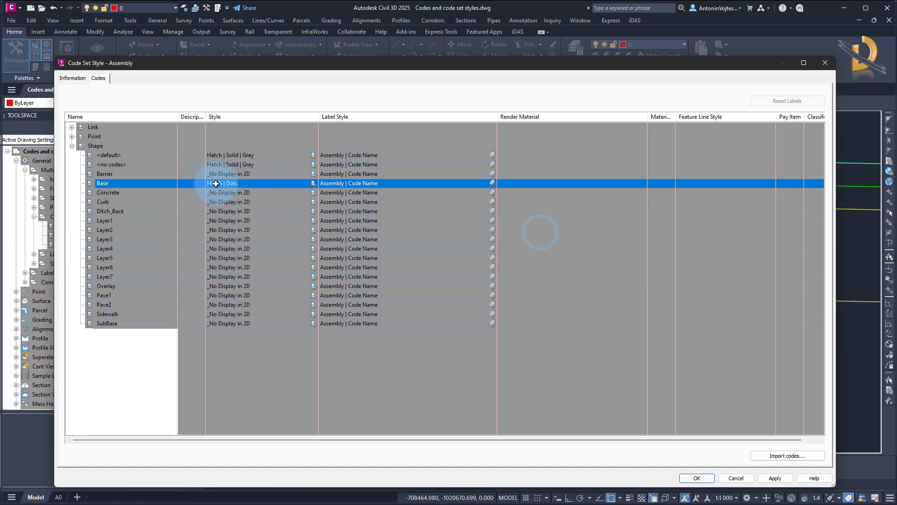
{"action": "left_click", "coordinate": [696, 477]}
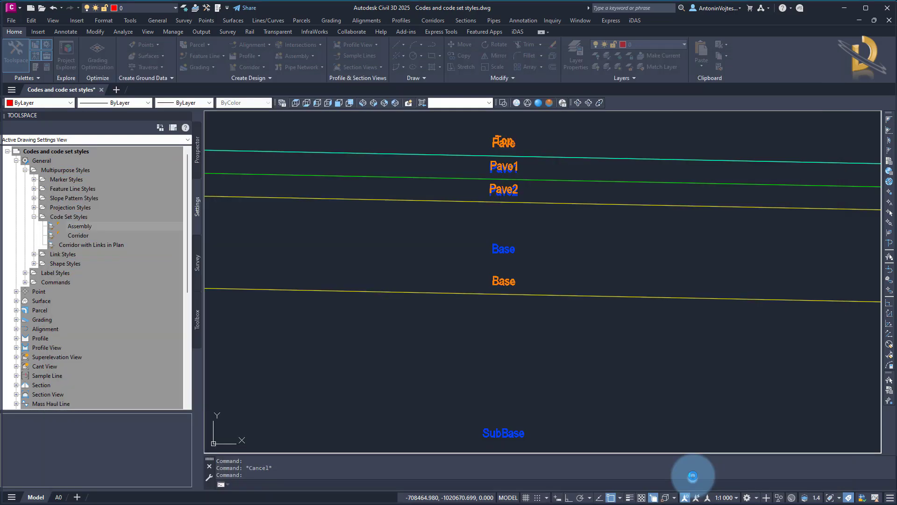
{"action": "scroll", "coordinate": [603, 284], "scroll_direction": "up", "scroll_amount": 5}
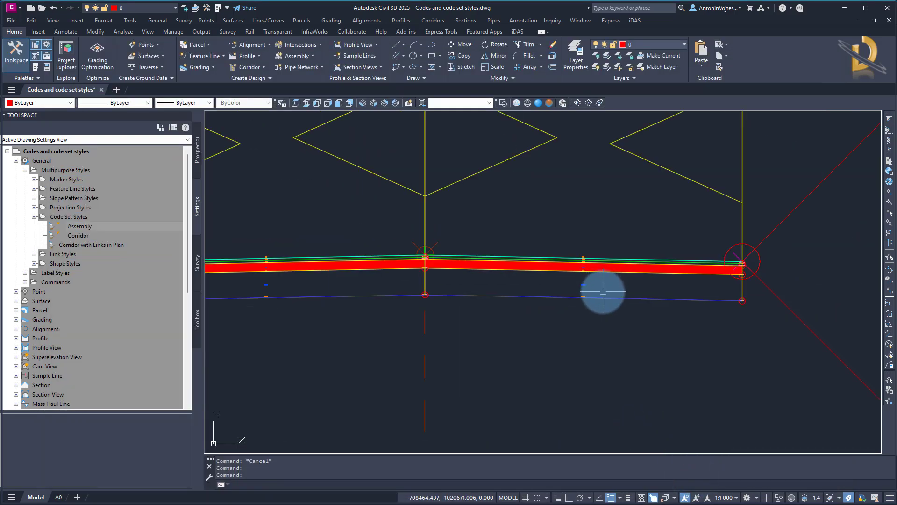
{"action": "scroll", "coordinate": [537, 276], "scroll_direction": "up", "scroll_amount": 6}
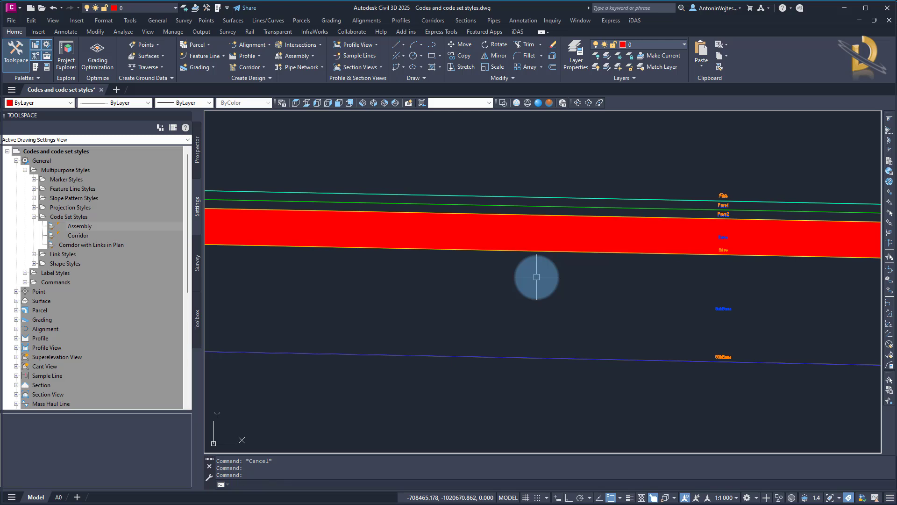
Step: Review the marker, link and shape styles available among the drawing's multipurpose styles
{"action": "left_click", "coordinate": [110, 227]}
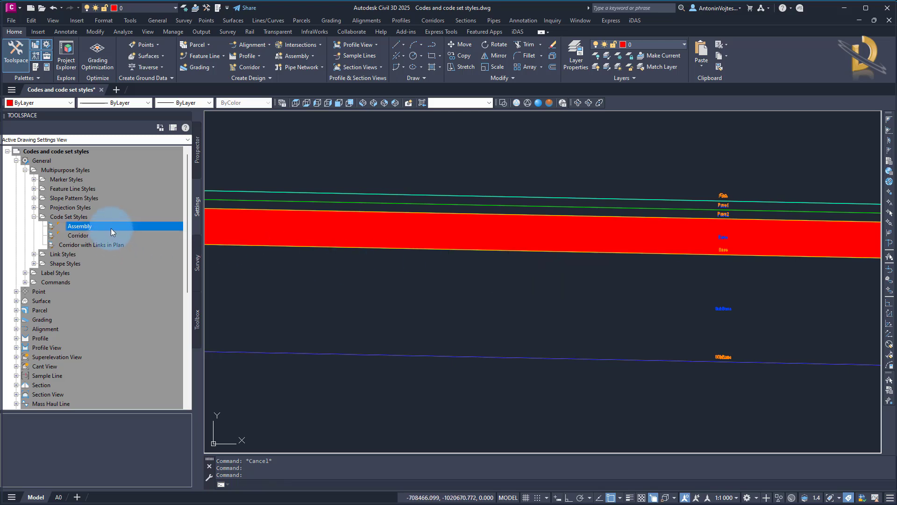
{"action": "mouse_move", "coordinate": [111, 228]}
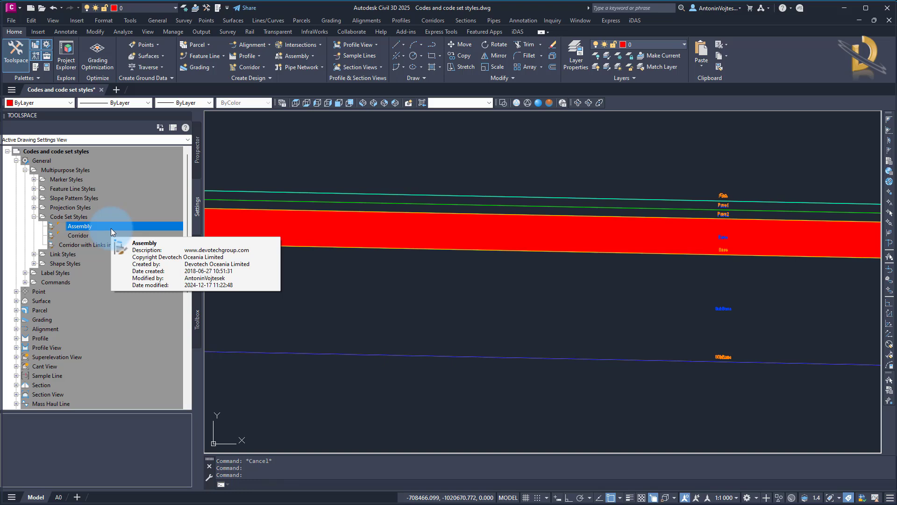
{"action": "left_click", "coordinate": [33, 179]}
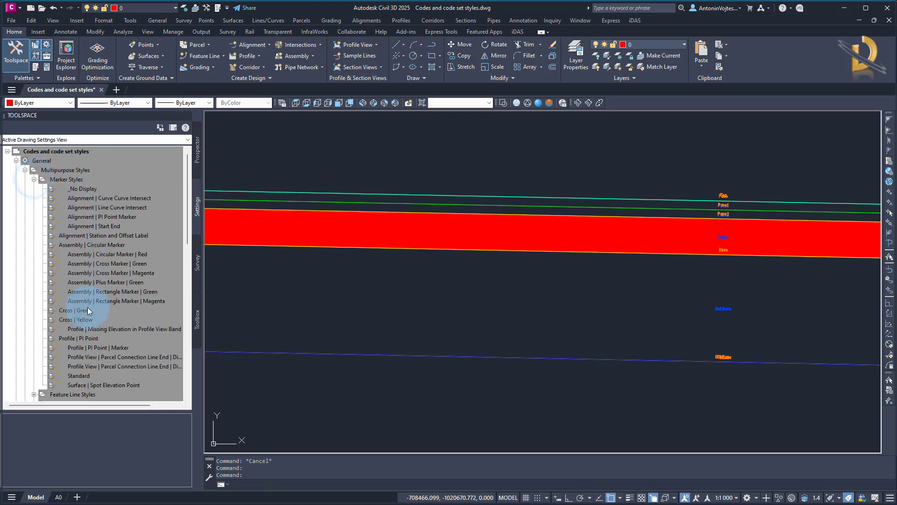
{"action": "left_click", "coordinate": [33, 179]}
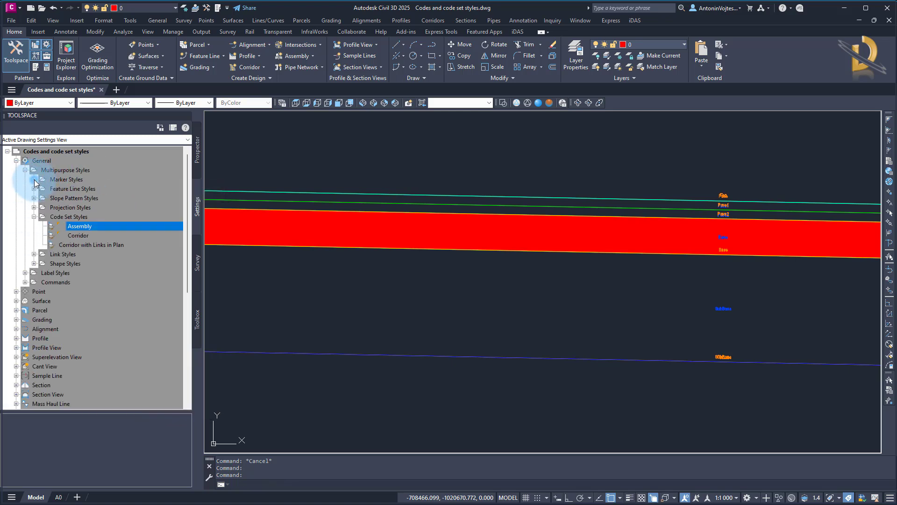
{"action": "left_click", "coordinate": [33, 254]}
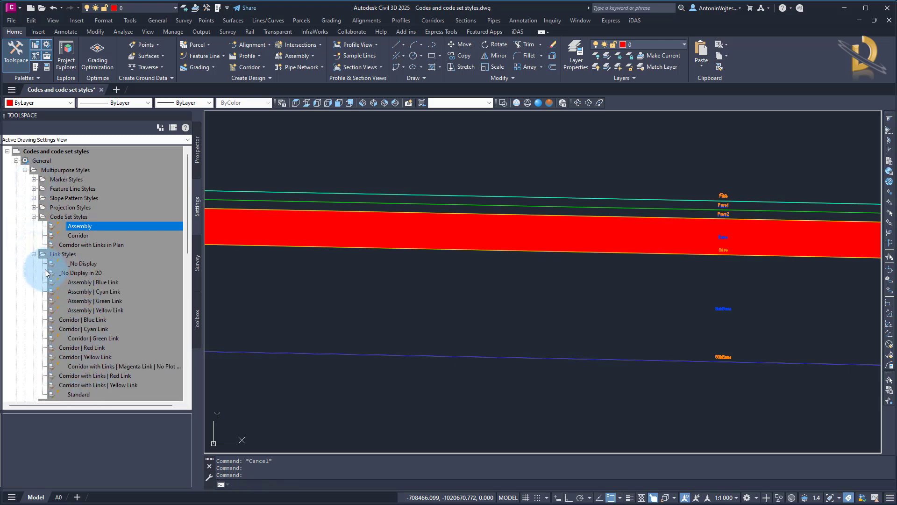
{"action": "left_click", "coordinate": [34, 254]}
{"action": "left_click", "coordinate": [34, 264]}
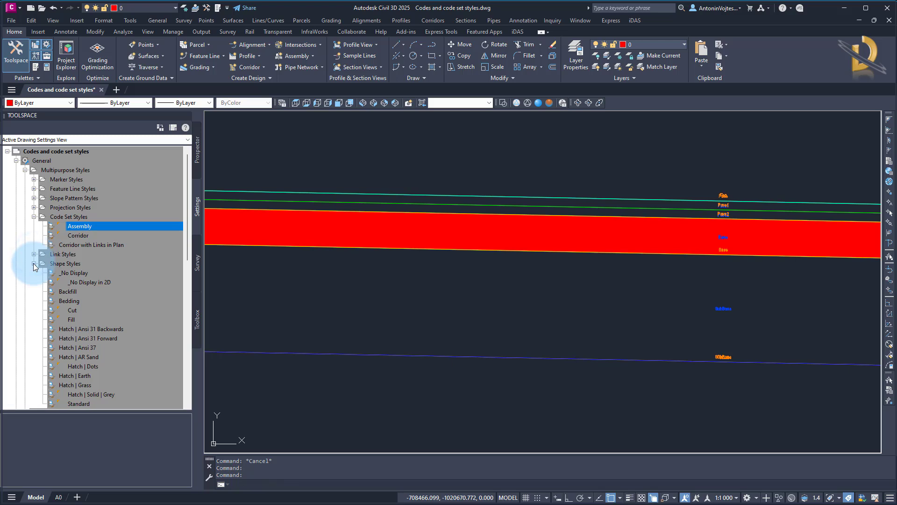
{"action": "scroll", "coordinate": [65, 280], "scroll_direction": "down", "scroll_amount": 2}
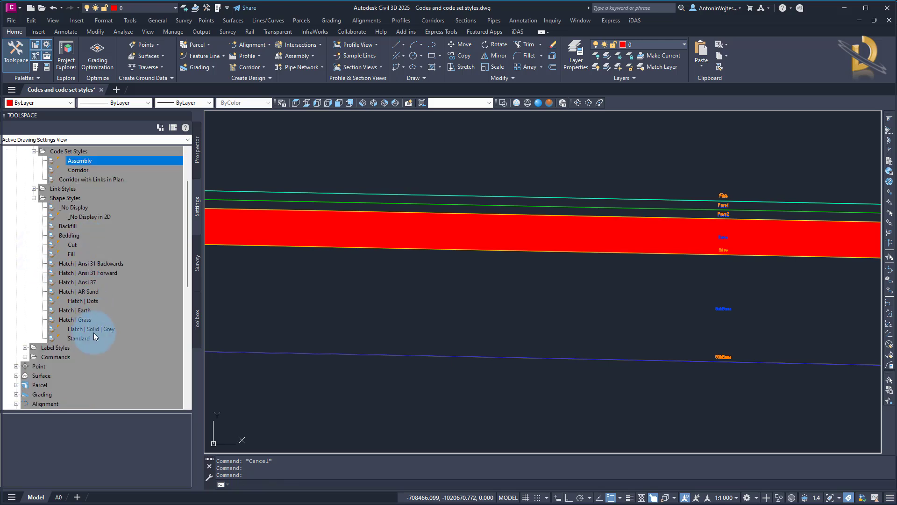
Step: Open the Hatch | Dots shape style for editing and examine its view directions and the Plan border line and area fill components
{"action": "left_click", "coordinate": [88, 302]}
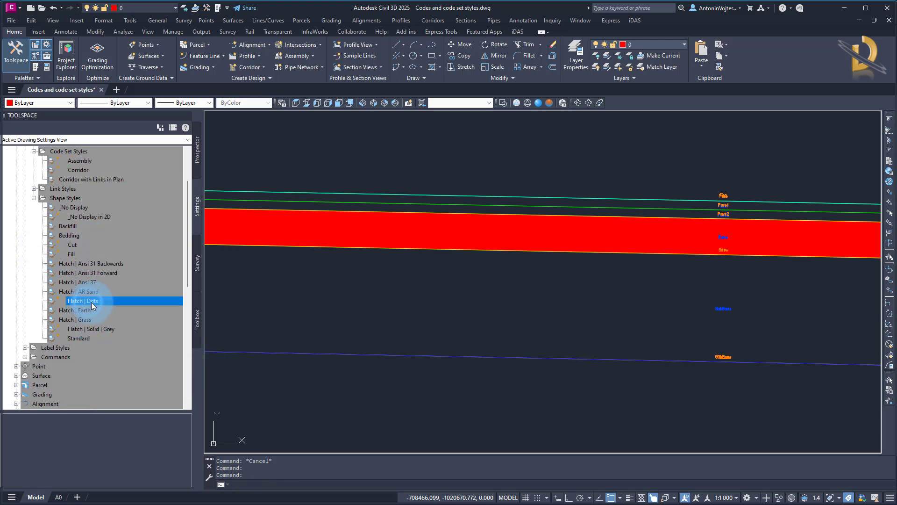
{"action": "right_click", "coordinate": [108, 302]}
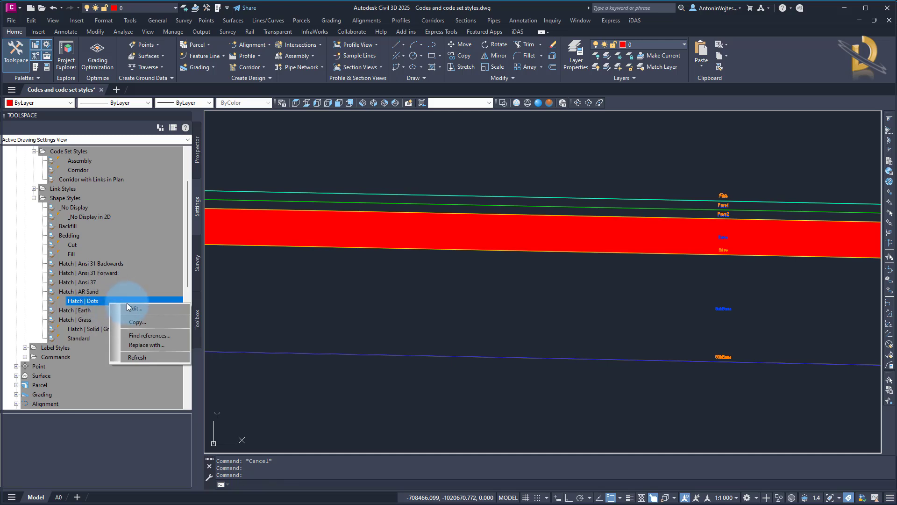
{"action": "left_click", "coordinate": [140, 307]}
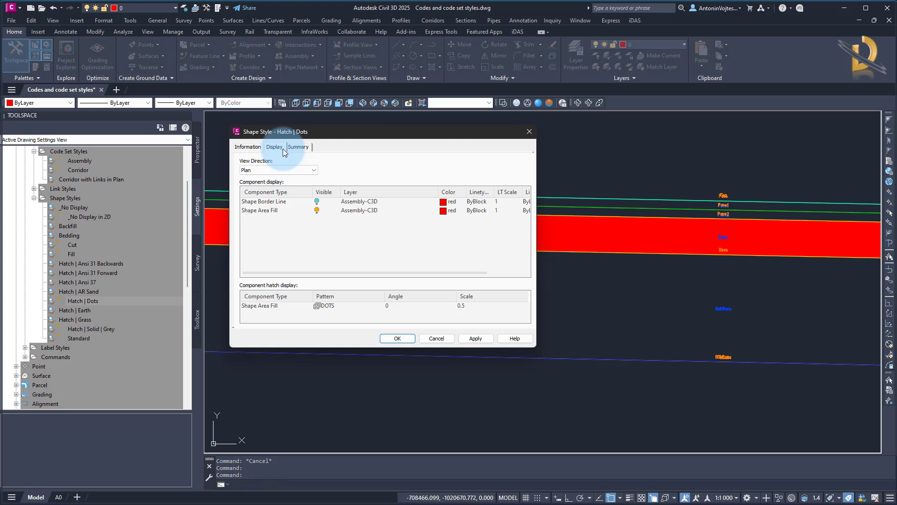
{"action": "left_click", "coordinate": [315, 171]}
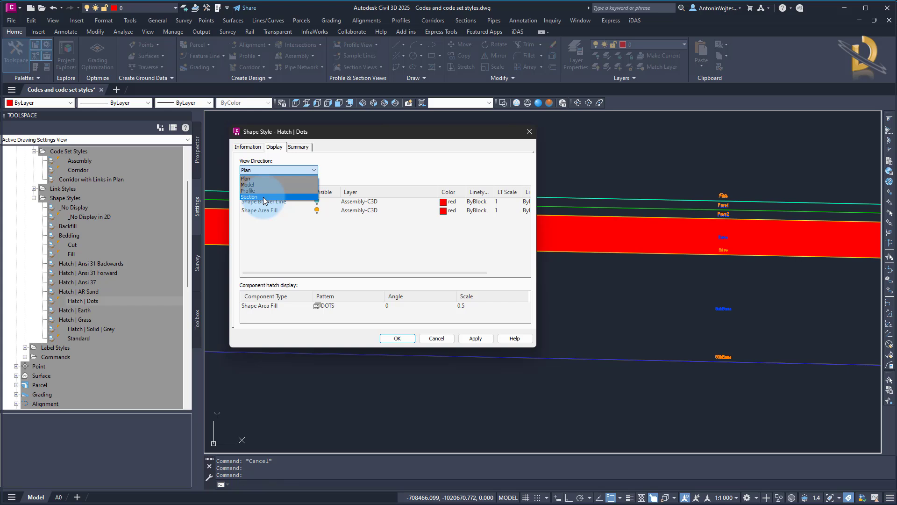
{"action": "left_click", "coordinate": [248, 179]}
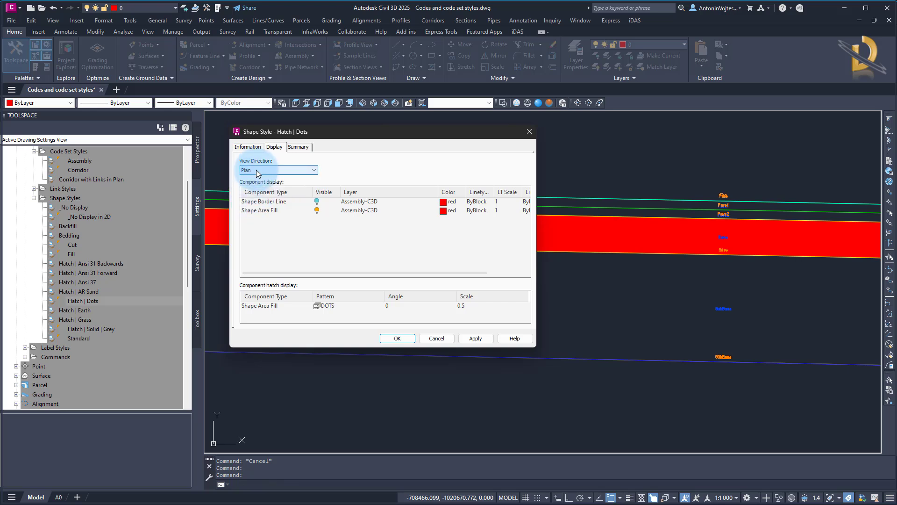
{"action": "left_click", "coordinate": [252, 171]}
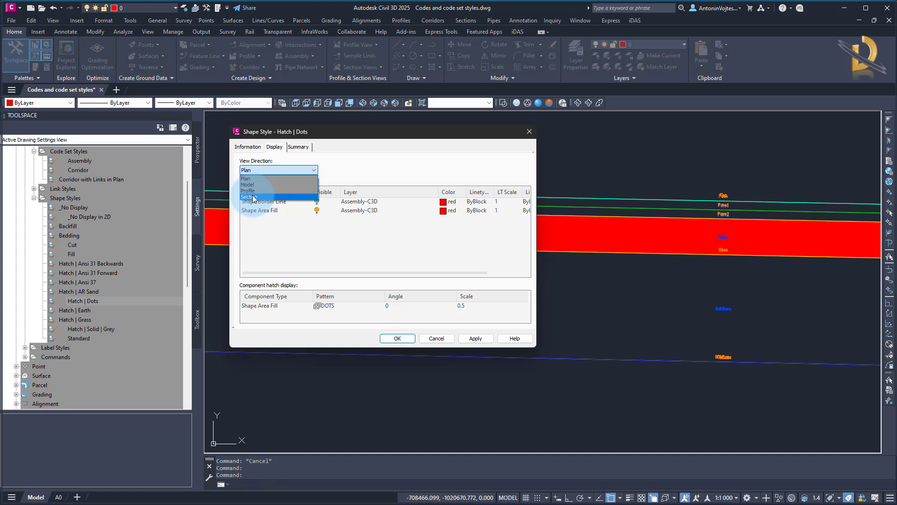
{"action": "left_click", "coordinate": [247, 179]}
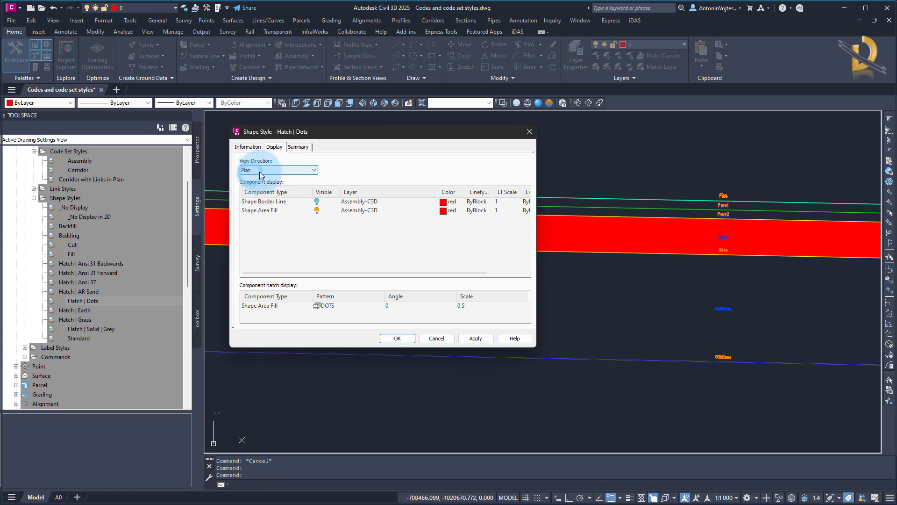
{"action": "left_click", "coordinate": [259, 203]}
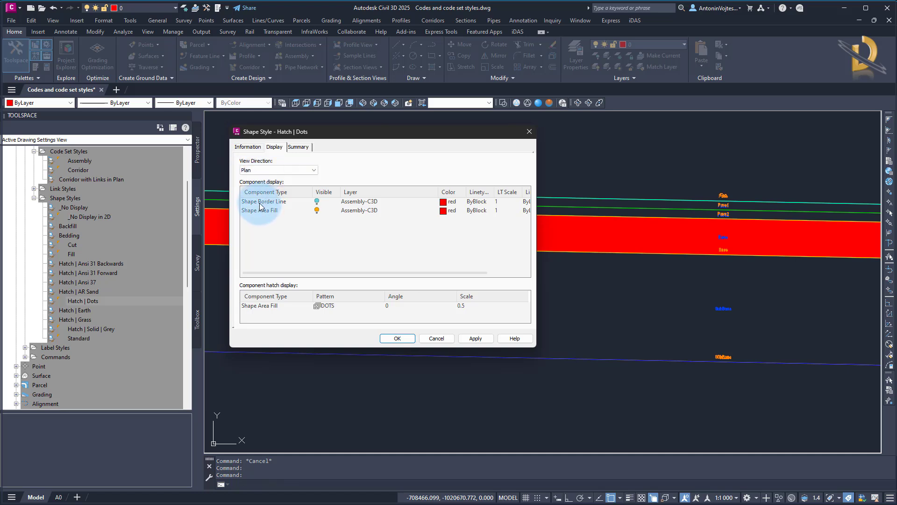
{"action": "left_click", "coordinate": [258, 210]}
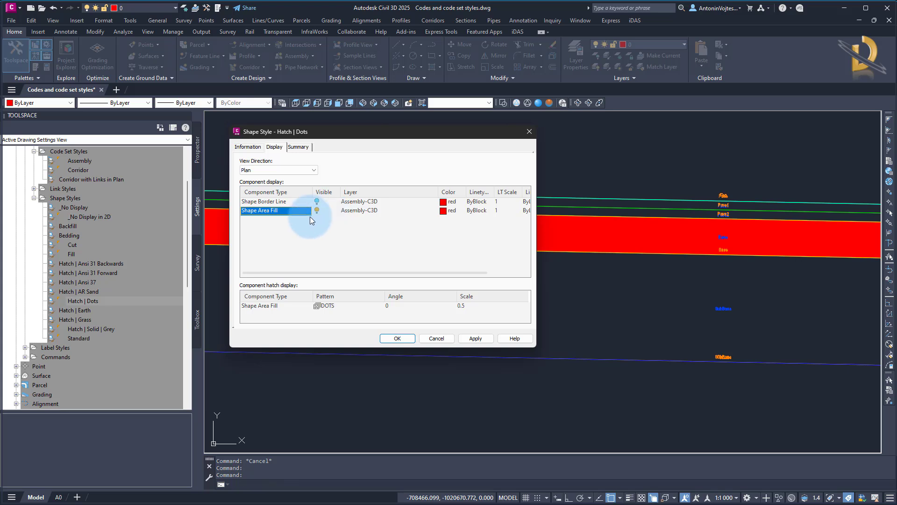
Step: Set the scale of the Shape Area Fill's DOTS hatch to 0.01 and apply the change
{"action": "left_click", "coordinate": [327, 307]}
{"action": "left_click", "coordinate": [405, 283]}
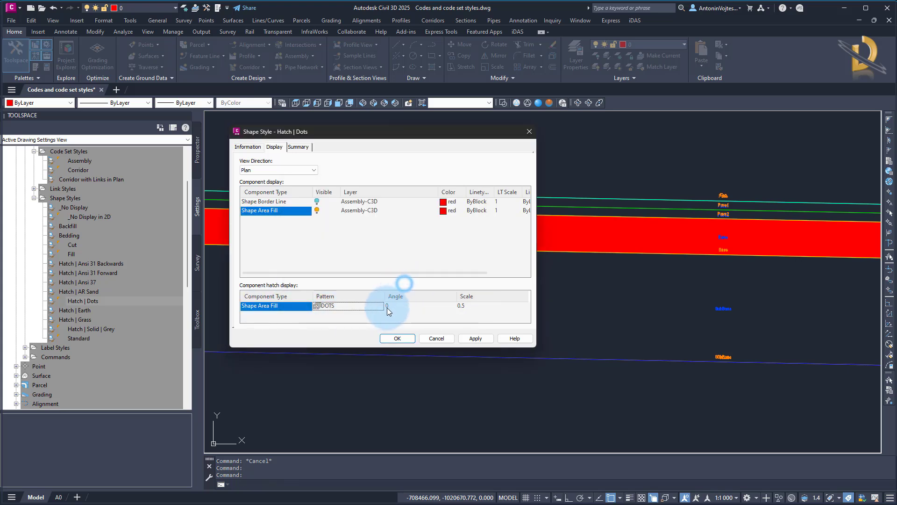
{"action": "left_click", "coordinate": [471, 304]}
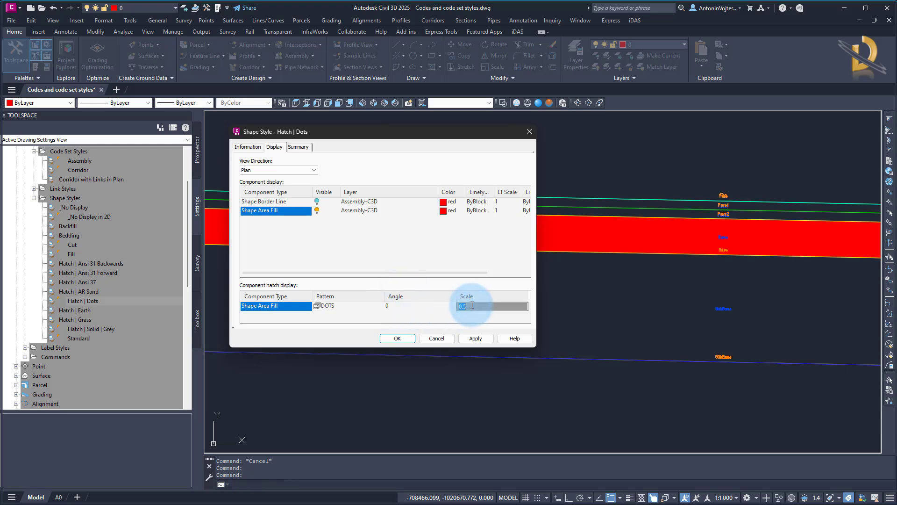
{"action": "type", "text": "01"}
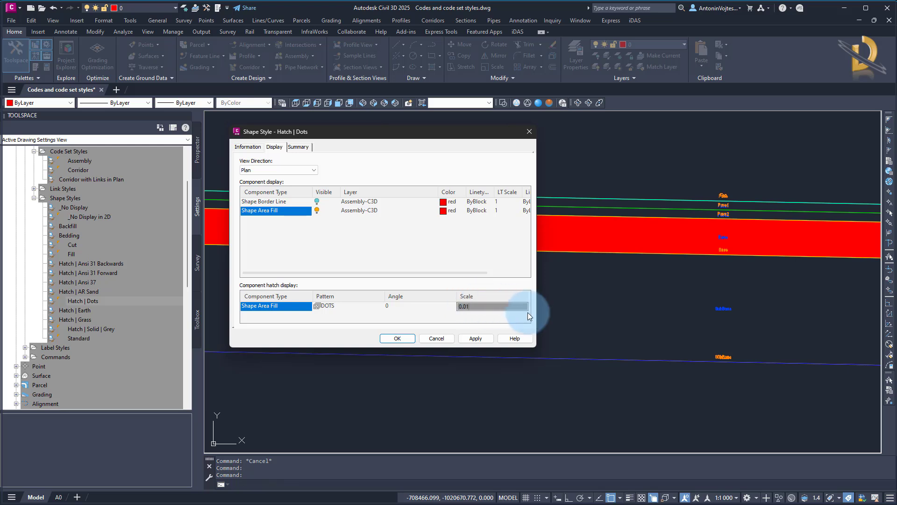
{"action": "left_click", "coordinate": [479, 340]}
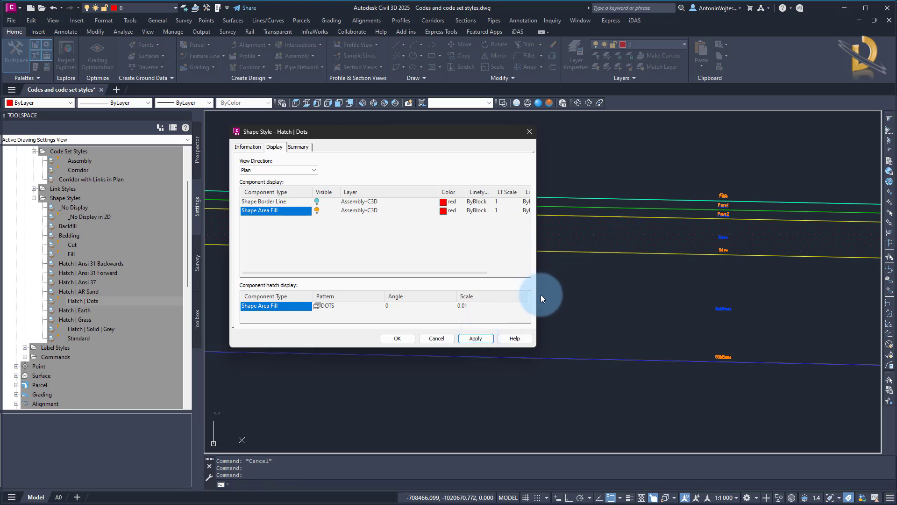
Step: Try a scale of 0.05 for the Shape Area Fill hatch and apply it
{"action": "left_click", "coordinate": [473, 306]}
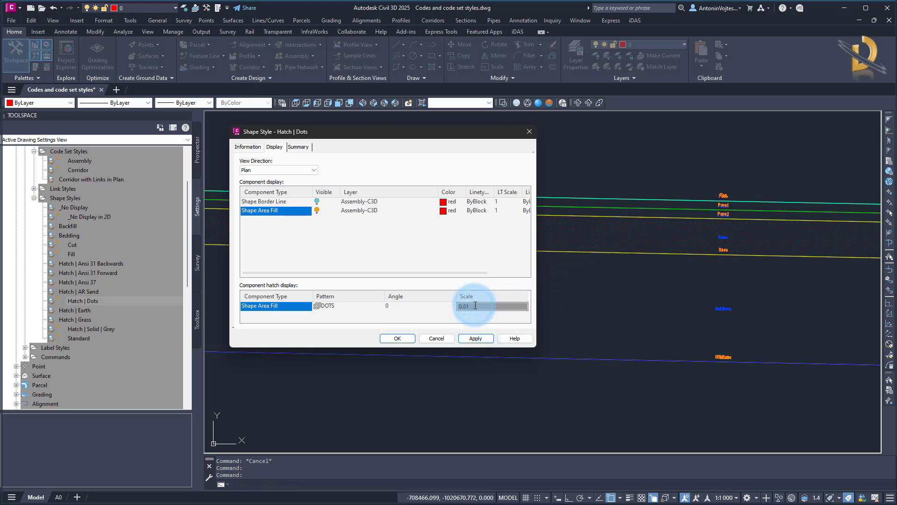
{"action": "type", "text": "0.05"}
{"action": "left_click", "coordinate": [472, 337]}
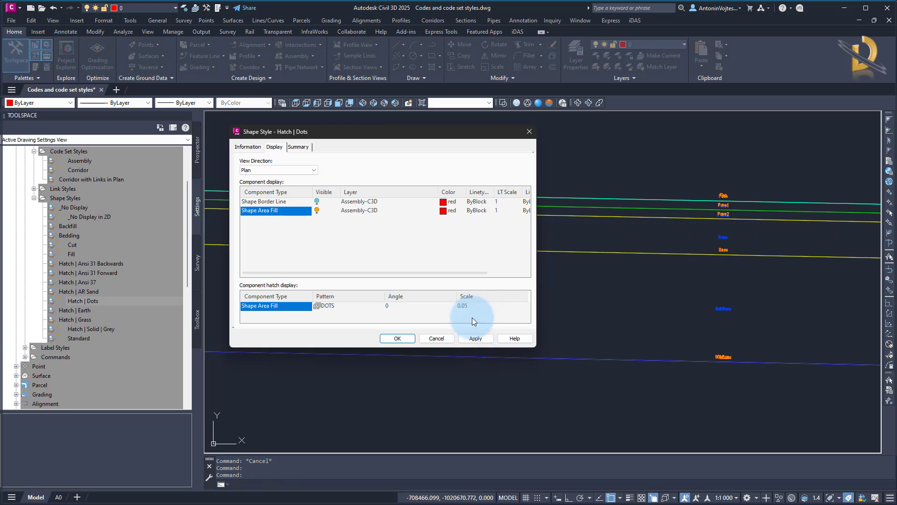
Step: Set the Shape Area Fill hatch scale back to 0.01, save the shape style and inspect the Base layer's fill on the assembly
{"action": "left_click", "coordinate": [471, 305]}
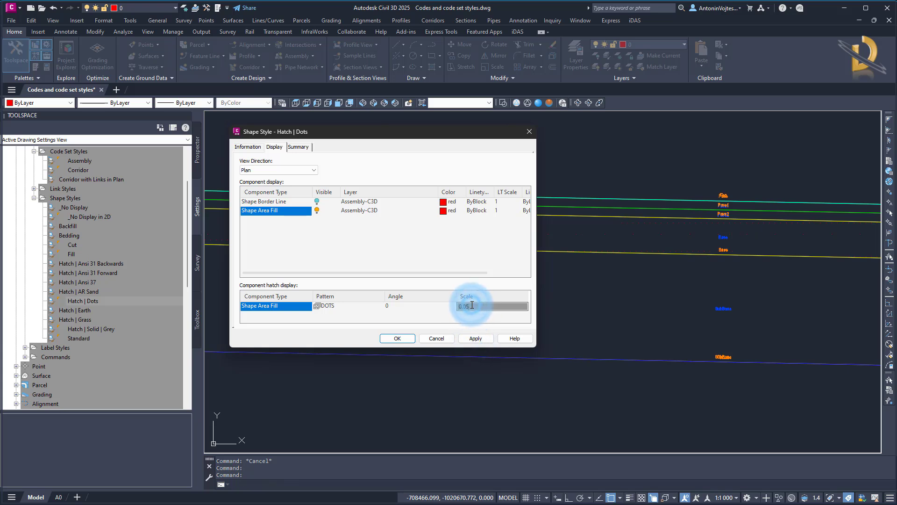
{"action": "type", "text": "0.01"}
{"action": "left_click", "coordinate": [477, 339]}
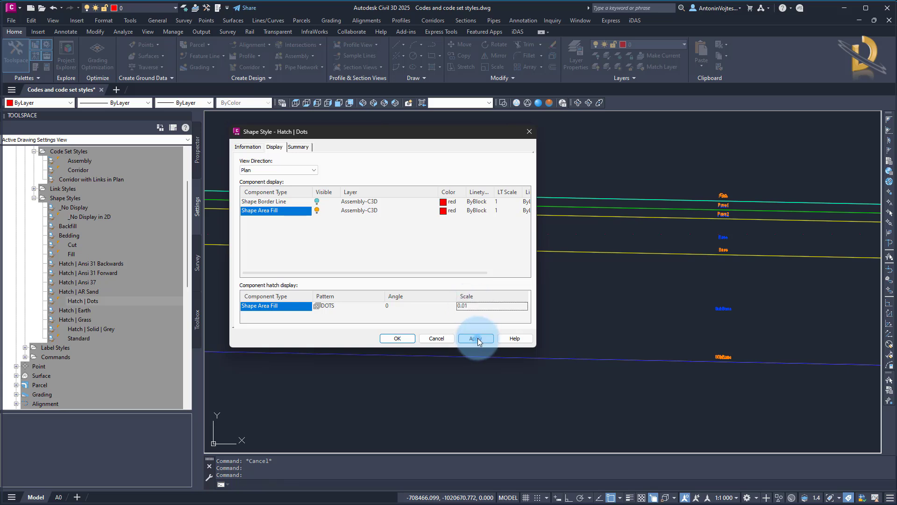
{"action": "left_click", "coordinate": [398, 338]}
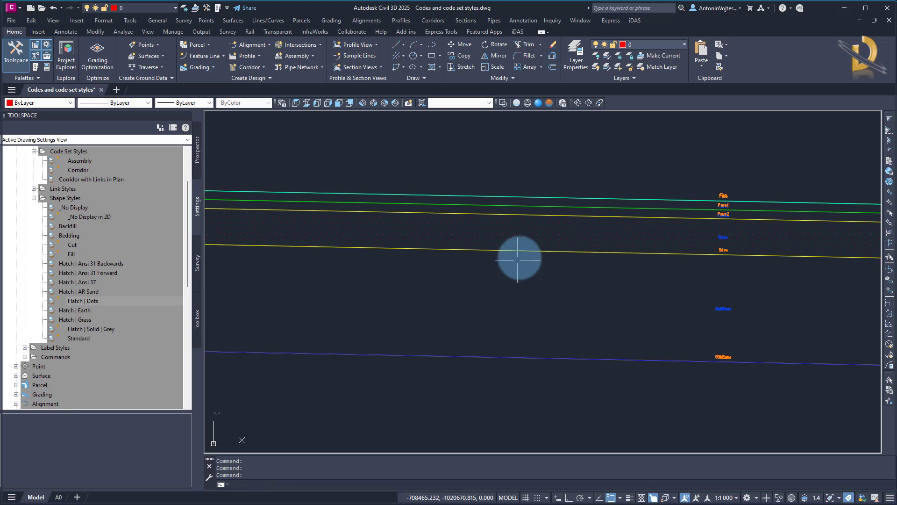
{"action": "scroll", "coordinate": [517, 260], "scroll_direction": "down", "scroll_amount": 5}
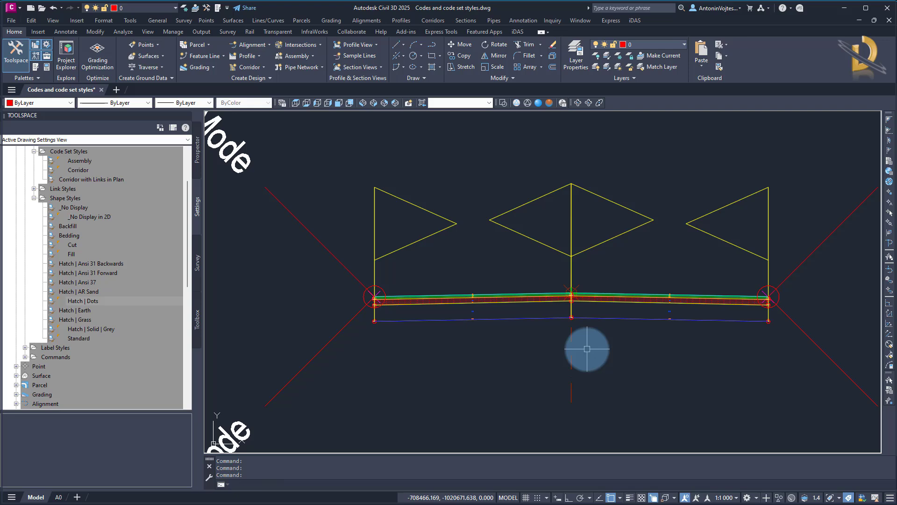
{"action": "scroll", "coordinate": [375, 299], "scroll_direction": "up", "scroll_amount": 10}
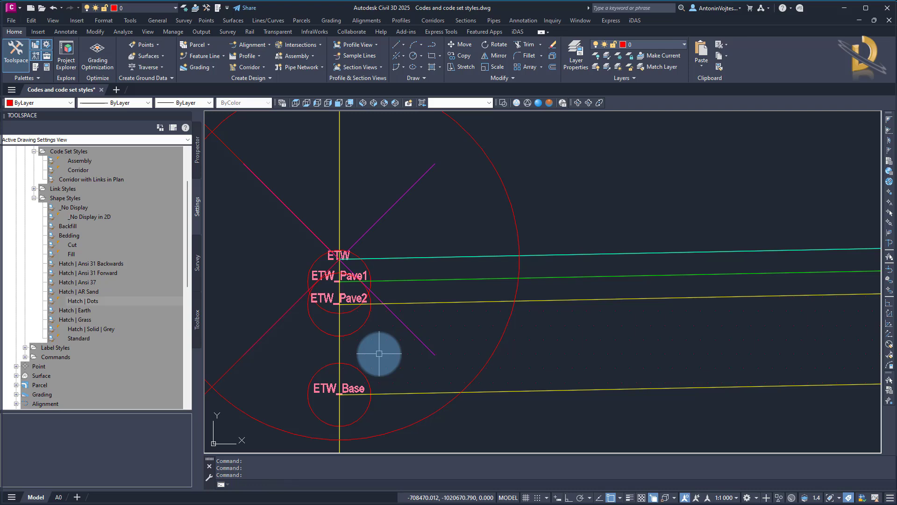
{"action": "scroll", "coordinate": [374, 301], "scroll_direction": "down", "scroll_amount": 3}
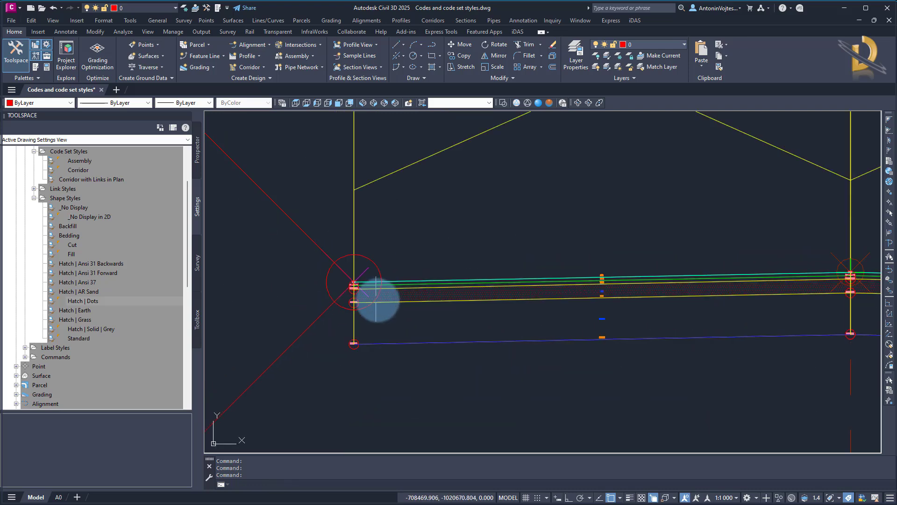
{"action": "scroll", "coordinate": [376, 299], "scroll_direction": "down", "scroll_amount": 4}
Step: Reopen the Assembly code set style and review the styles, label styles and feature line styles of its Link, Point and Shape codes
{"action": "scroll", "coordinate": [83, 255], "scroll_direction": "up", "scroll_amount": 3}
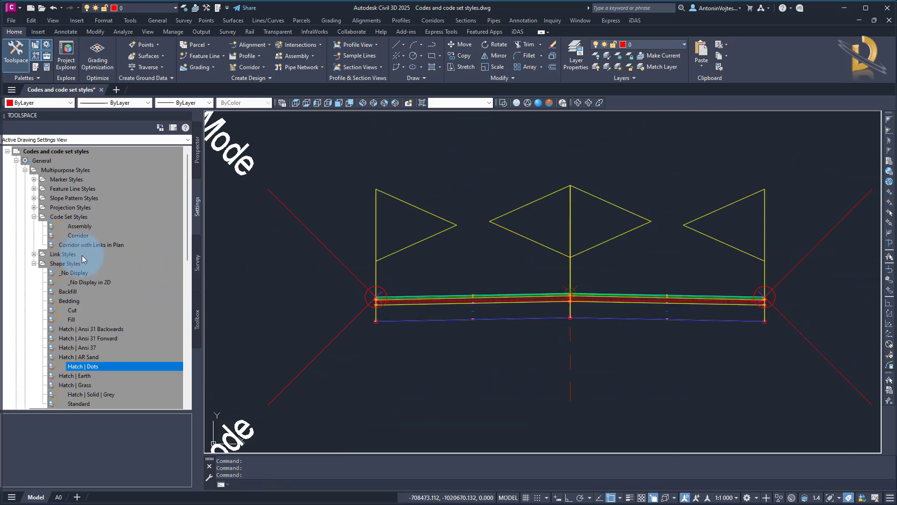
{"action": "right_click", "coordinate": [79, 226]}
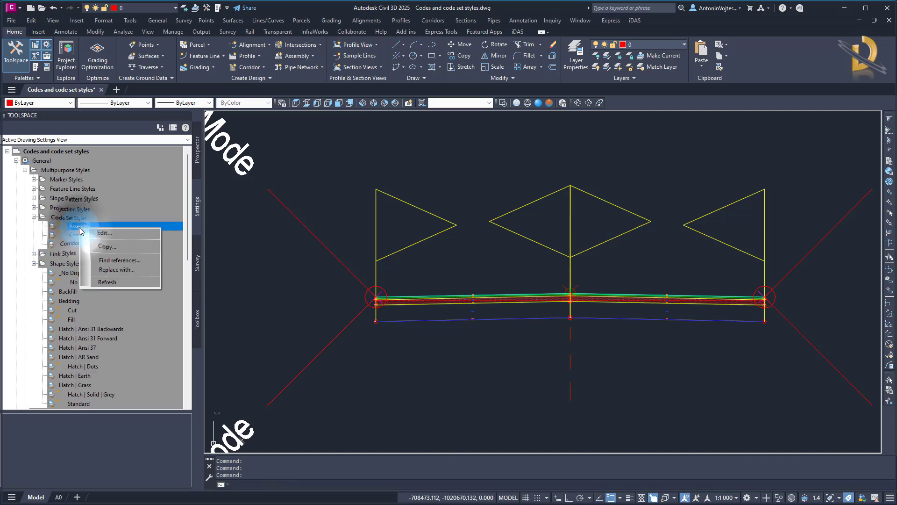
{"action": "left_click", "coordinate": [113, 234]}
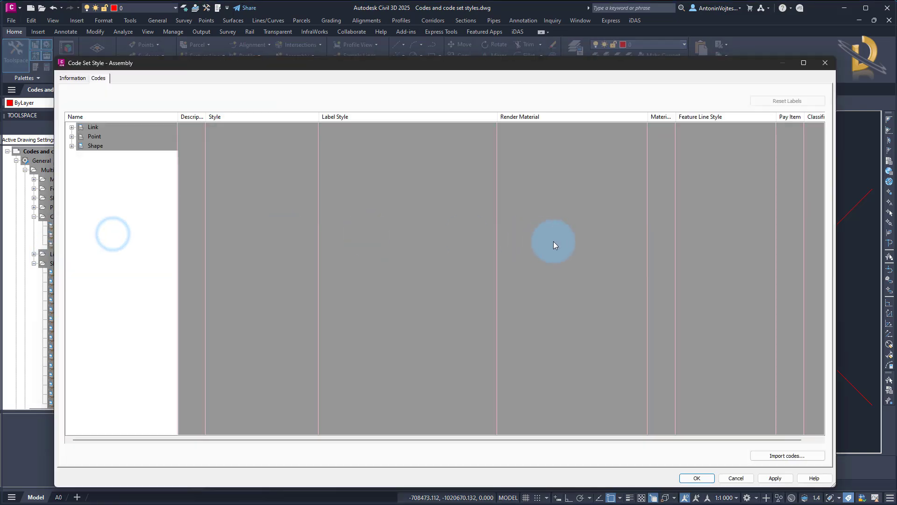
{"action": "left_click", "coordinate": [71, 127]}
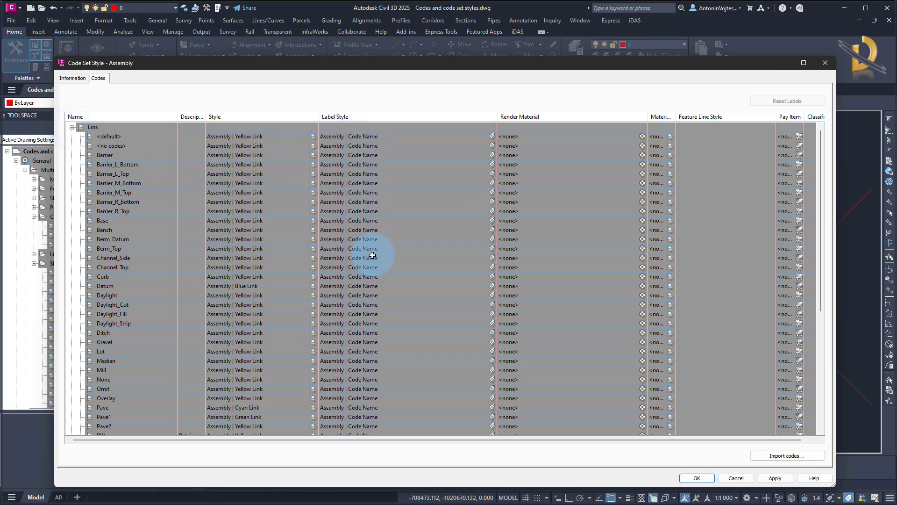
{"action": "scroll", "coordinate": [360, 276], "scroll_direction": "down", "scroll_amount": 7}
{"action": "left_click", "coordinate": [71, 416]}
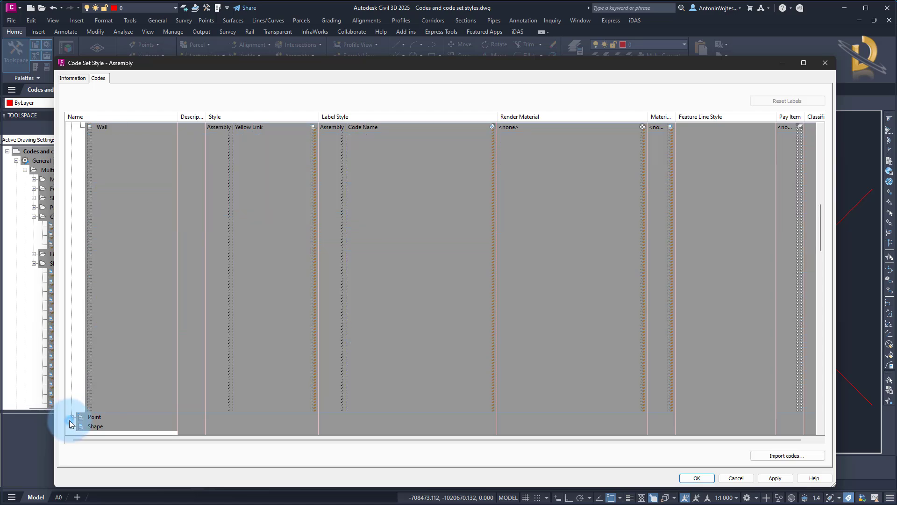
{"action": "scroll", "coordinate": [160, 405], "scroll_direction": "down", "scroll_amount": 20}
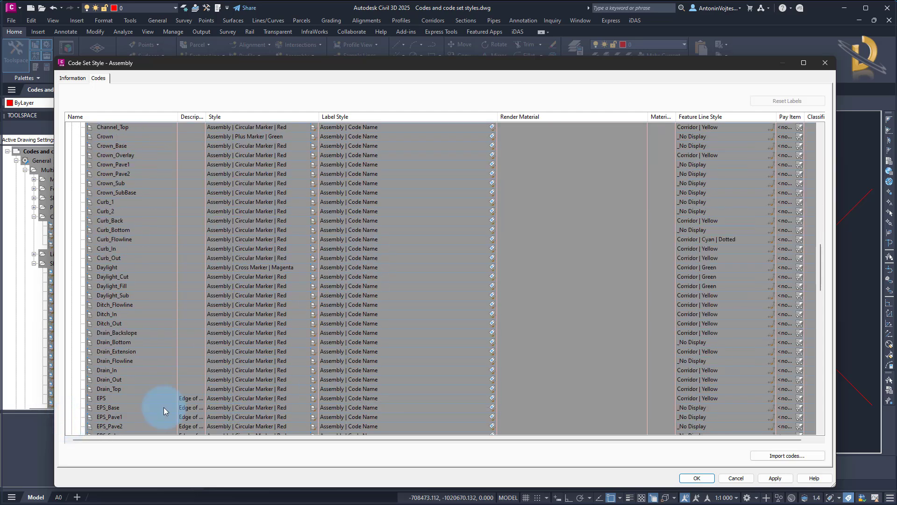
{"action": "left_click", "coordinate": [71, 426]}
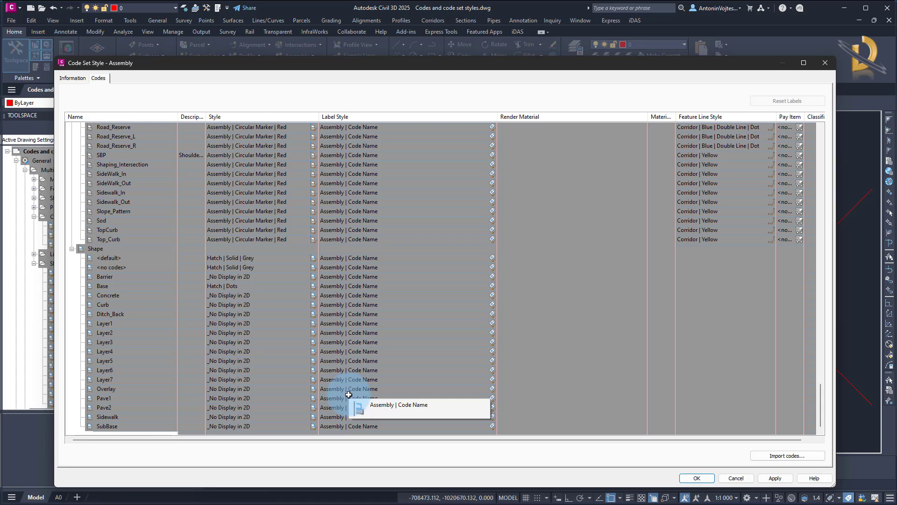
{"action": "scroll", "coordinate": [400, 270], "scroll_direction": "up", "scroll_amount": 20}
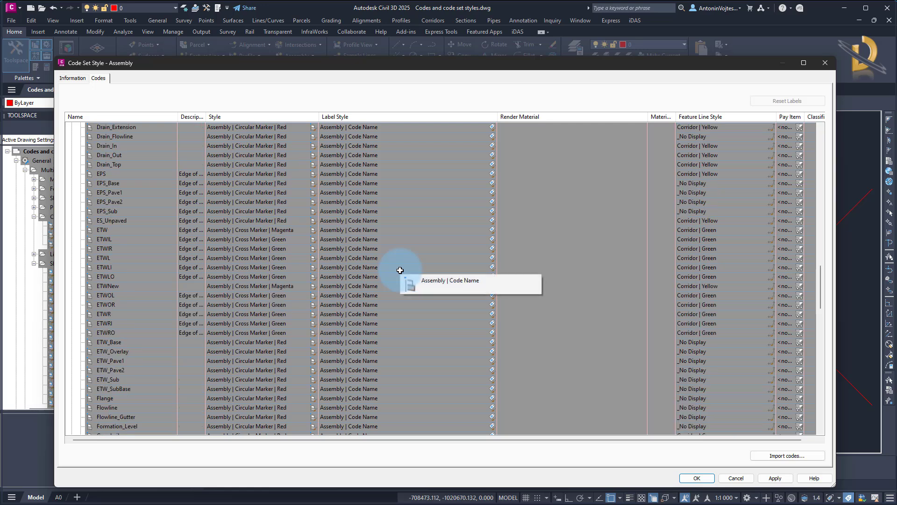
{"action": "scroll", "coordinate": [400, 270], "scroll_direction": "up", "scroll_amount": 15}
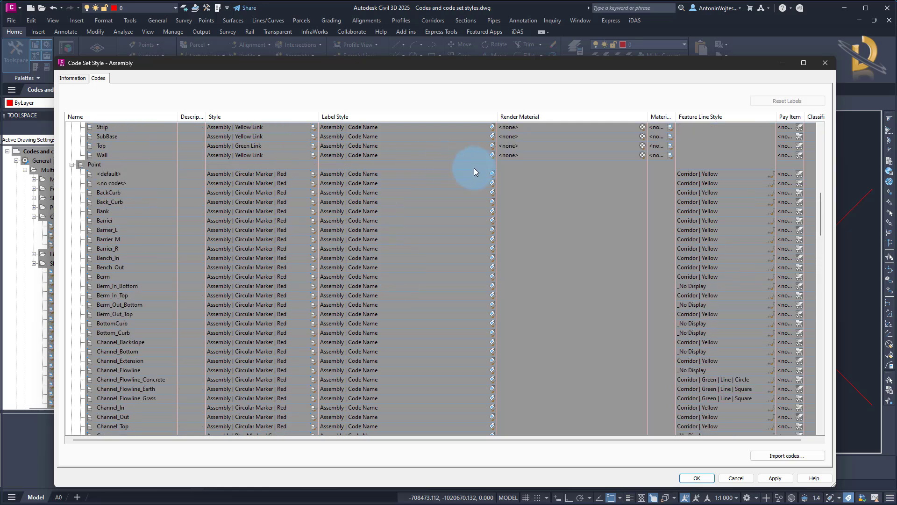
Step: Review the label styles available for the <default> Point code and open the layout settings of a copy of Assembly | Code Name
{"action": "left_click", "coordinate": [491, 173]}
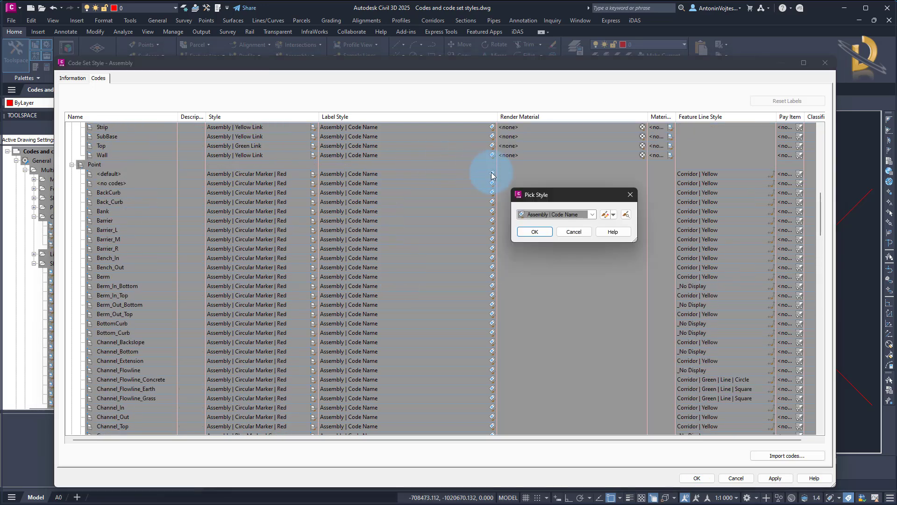
{"action": "left_click", "coordinate": [592, 214]}
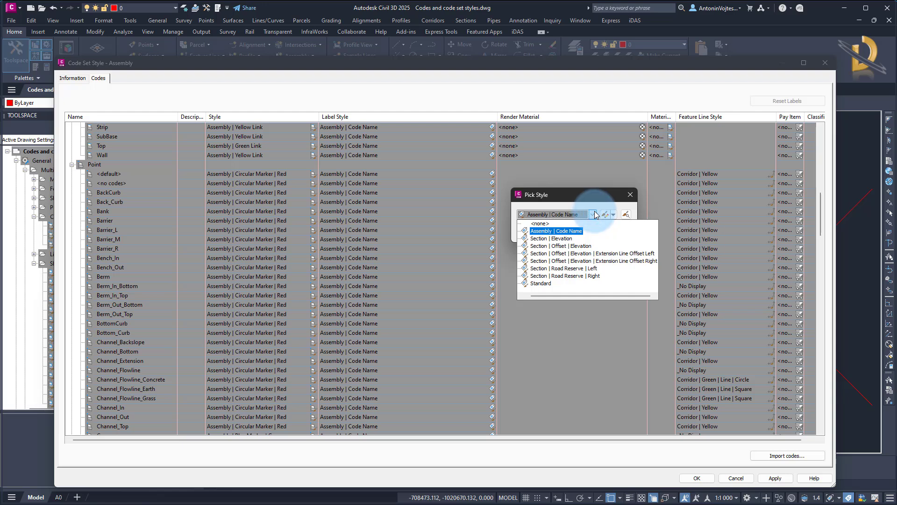
{"action": "left_click", "coordinate": [594, 214]}
{"action": "left_click", "coordinate": [617, 215]}
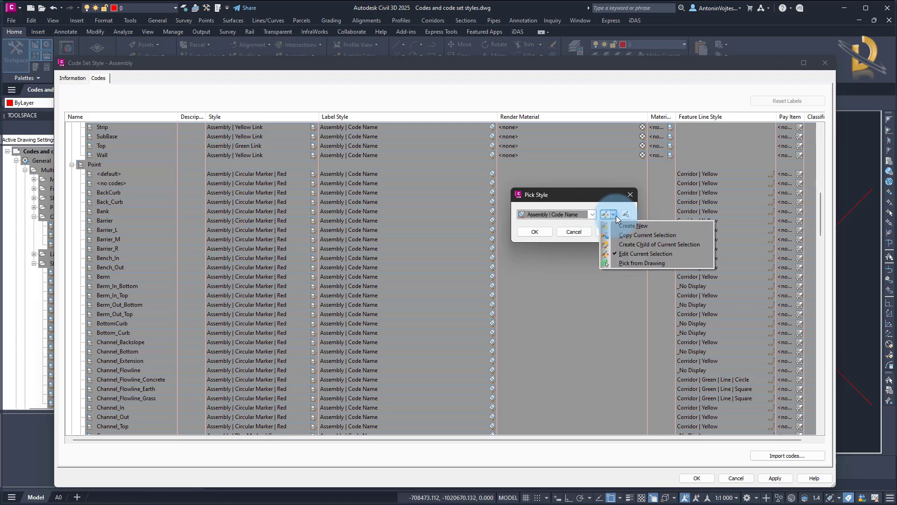
{"action": "left_click", "coordinate": [601, 243]}
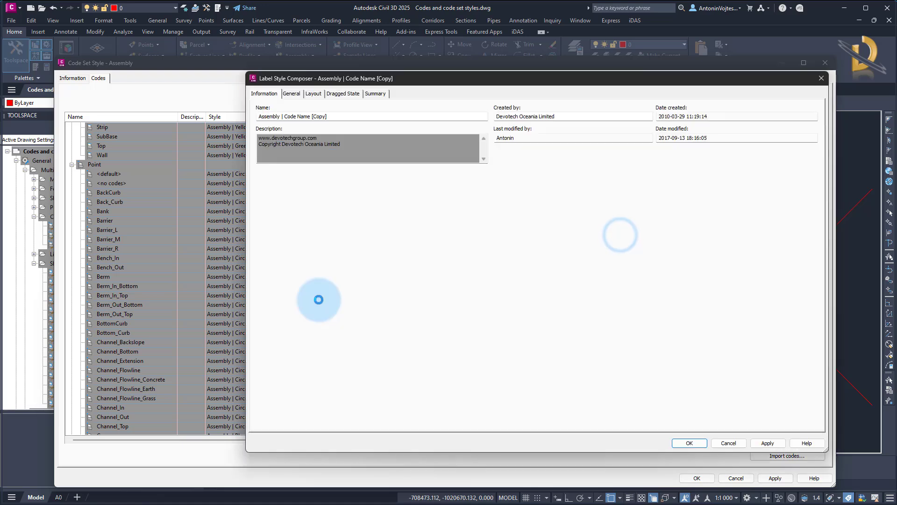
{"action": "left_click", "coordinate": [310, 93]}
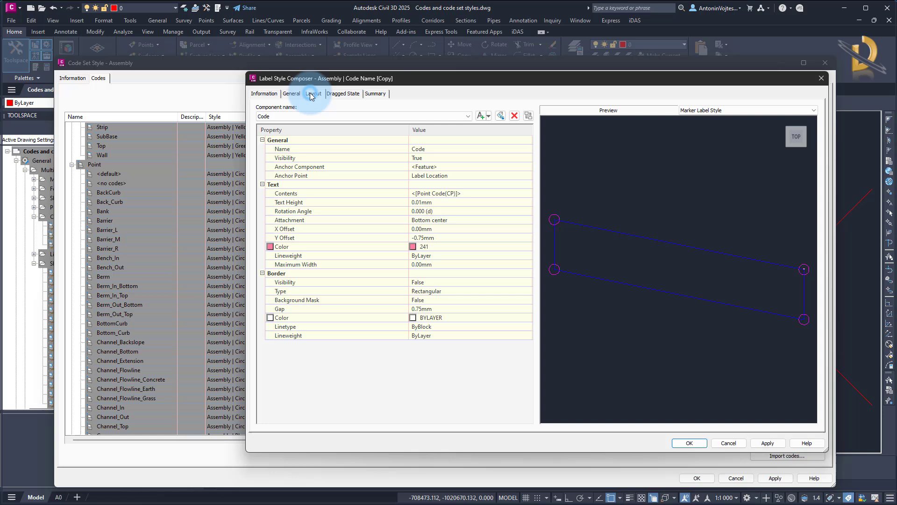
Step: Examine the properties available for the Code component's text contents, then close the editors without changing the code set style
{"action": "left_click", "coordinate": [480, 194]}
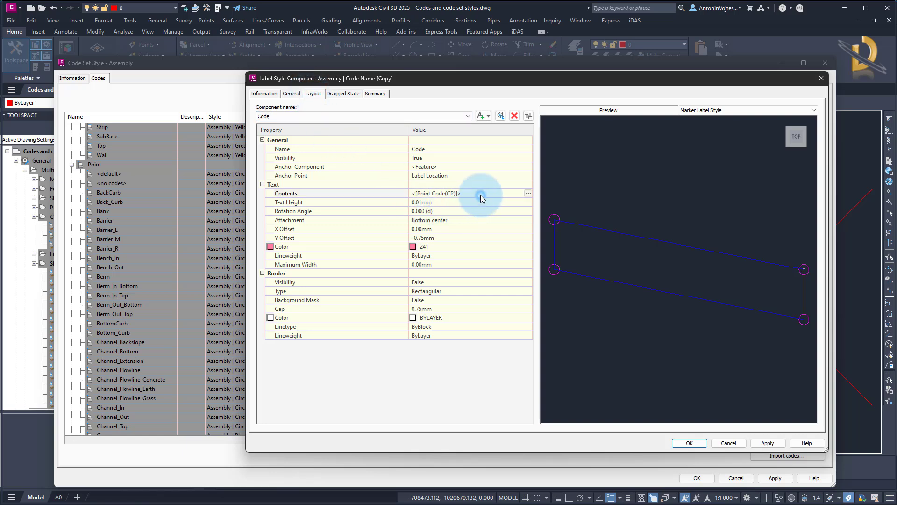
{"action": "left_click", "coordinate": [528, 194]}
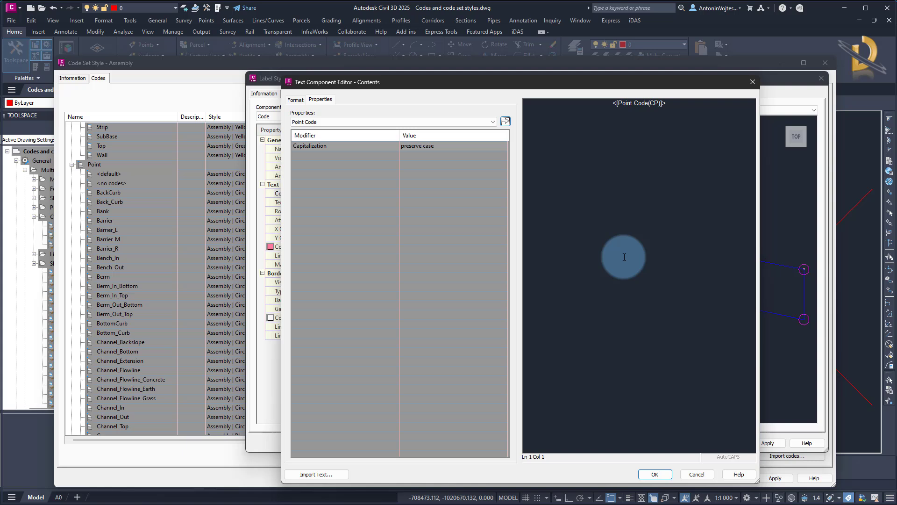
{"action": "left_click", "coordinate": [492, 122]}
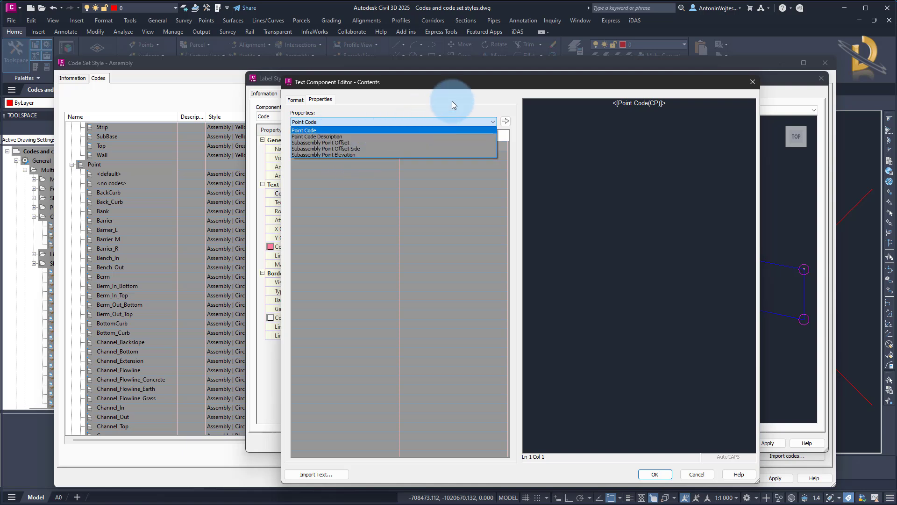
{"action": "left_click", "coordinate": [489, 91]}
{"action": "left_click", "coordinate": [696, 475]}
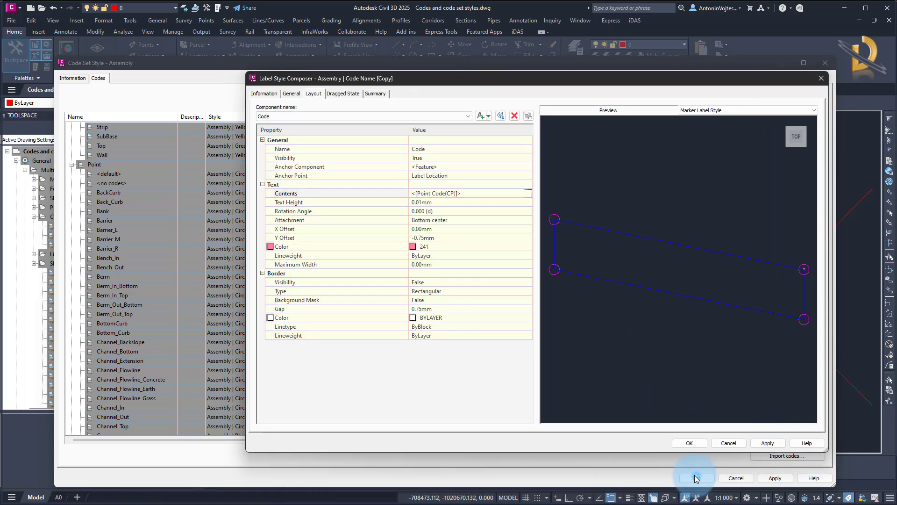
{"action": "left_click", "coordinate": [696, 443]}
{"action": "left_click", "coordinate": [575, 231]}
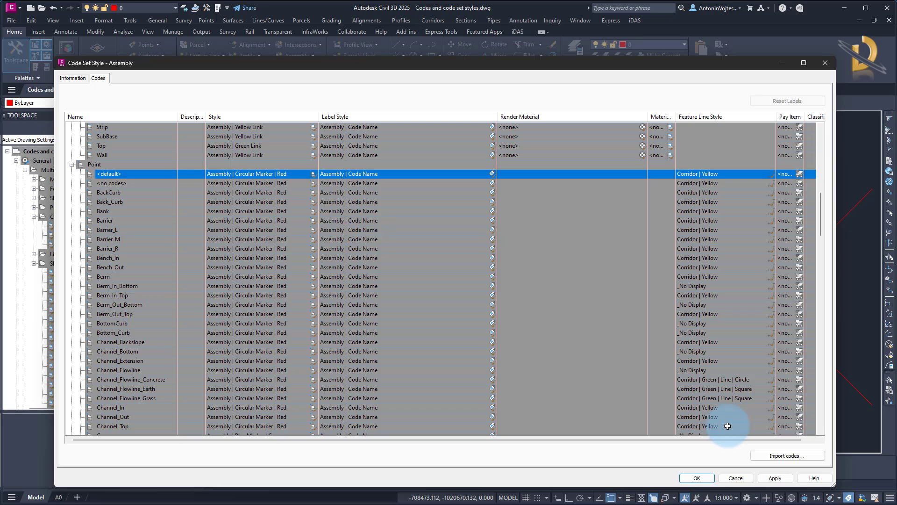
{"action": "left_click", "coordinate": [736, 478]}
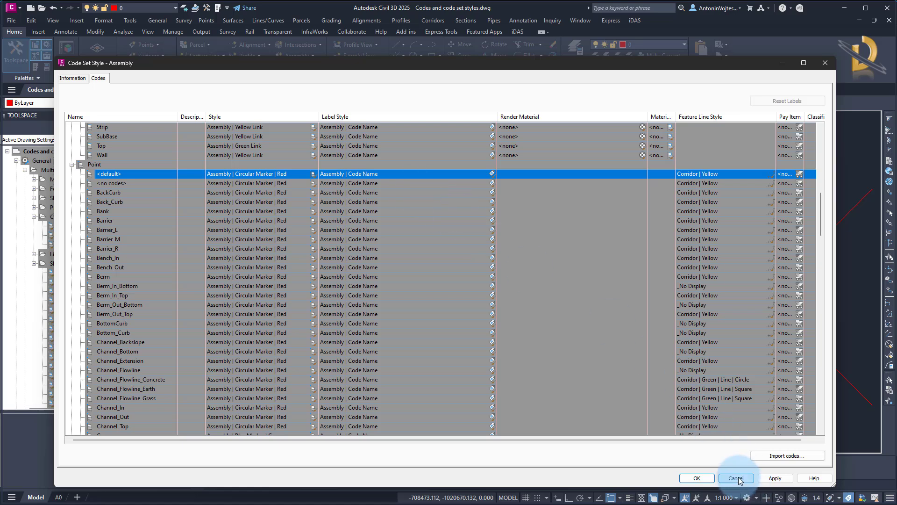